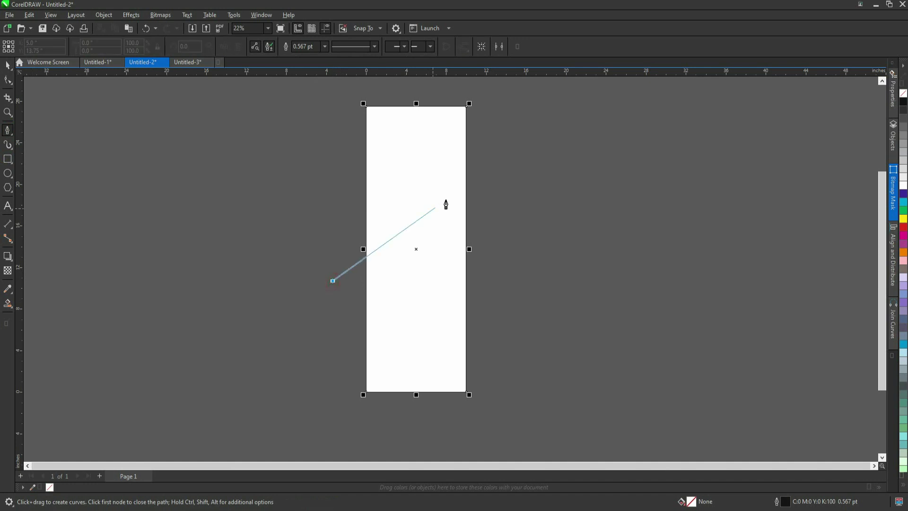
Draw a diagonal line across the middle of the page and bend it into an S-shaped curve
left_click(497, 163)
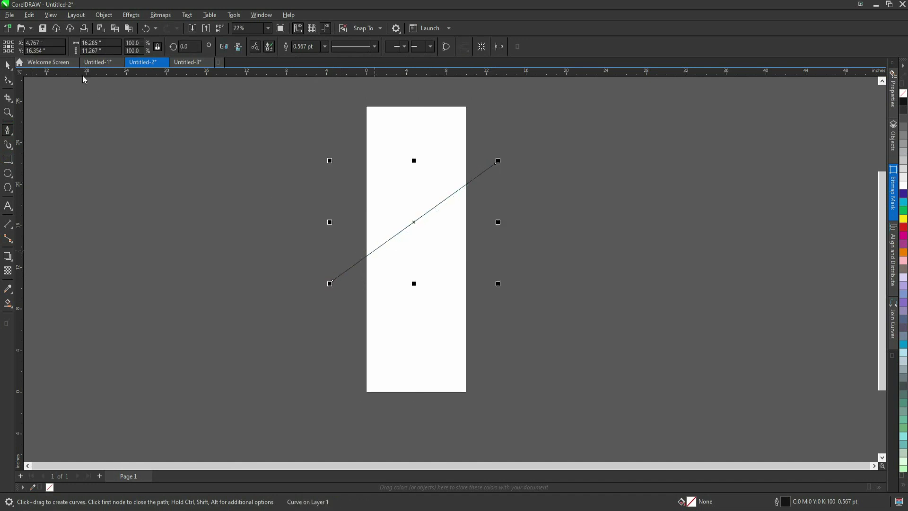
left_click(7, 81)
left_click_drag(529, 144, 282, 314)
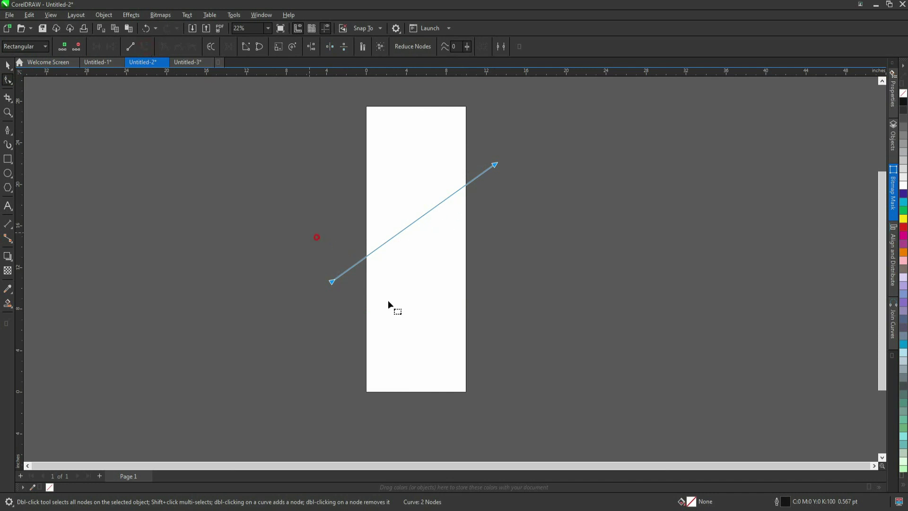
left_click_drag(388, 242, 420, 169)
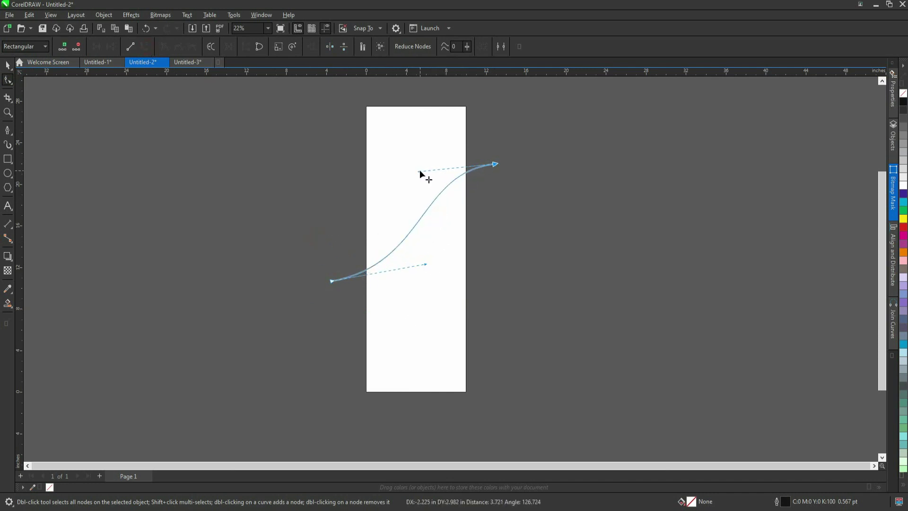
Rotate the S-curve by 15 degrees so that it rises more steeply across the page
key("space")
left_click(486, 166)
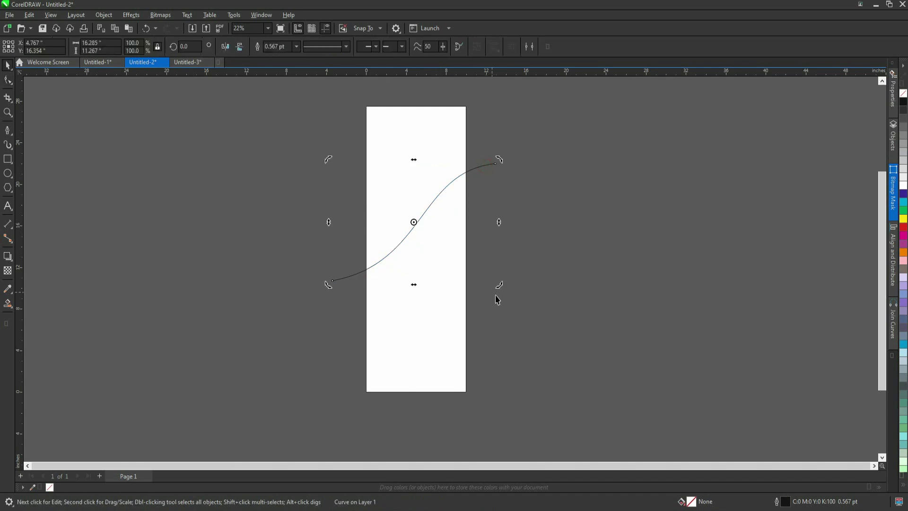
left_click_drag(500, 286, 502, 268)
scroll(433, 204, "up", 1)
left_click(434, 205)
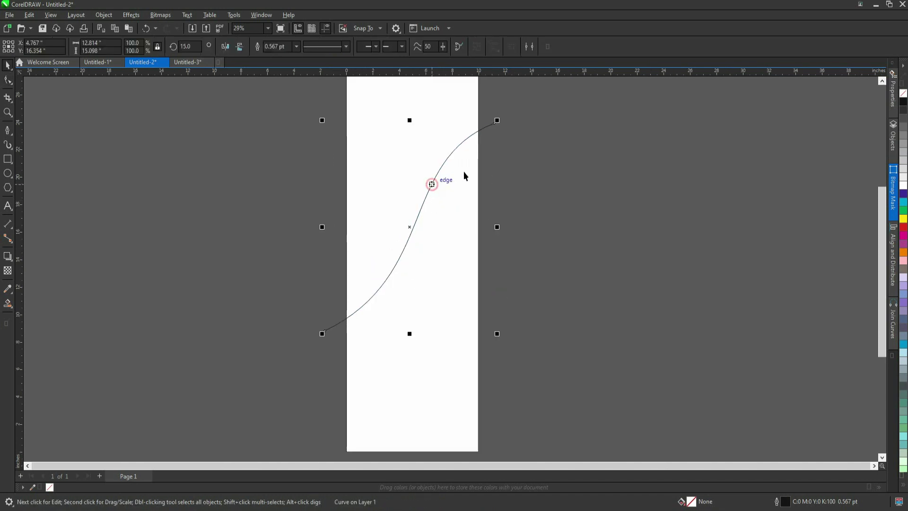
Duplicate the S-curve twice below the original, fanning the copies apart toward the page's right edge, and adjust the lowest copy's curvature
left_click_drag(478, 131, 529, 192)
right_click(478, 141)
left_click(487, 139)
key("F10")
key("space")
right_click(492, 180)
key("F10")
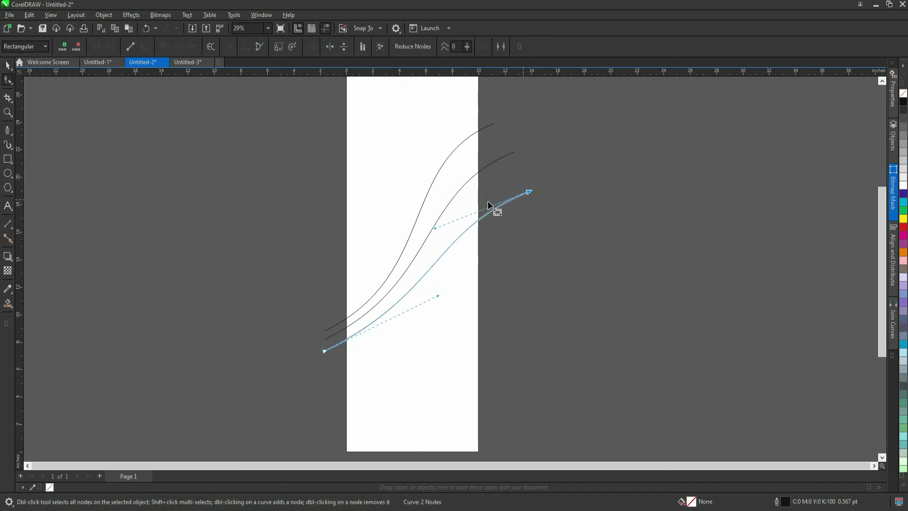
left_click_drag(435, 225, 436, 214)
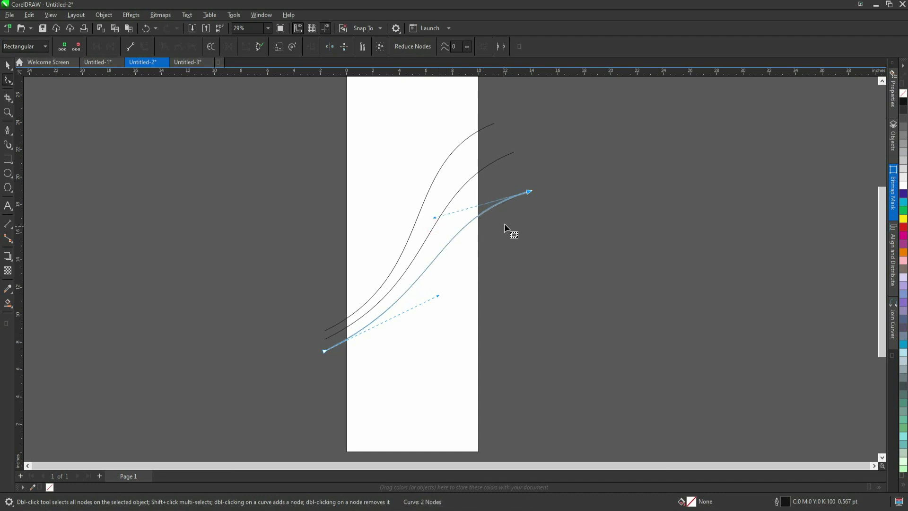
key("space")
scroll(463, 204, "down", 3)
left_click(506, 237)
Create blue-grey Smart Fill shapes in the page area above the curves and in the two bands between them
scroll(487, 242, "up", 2)
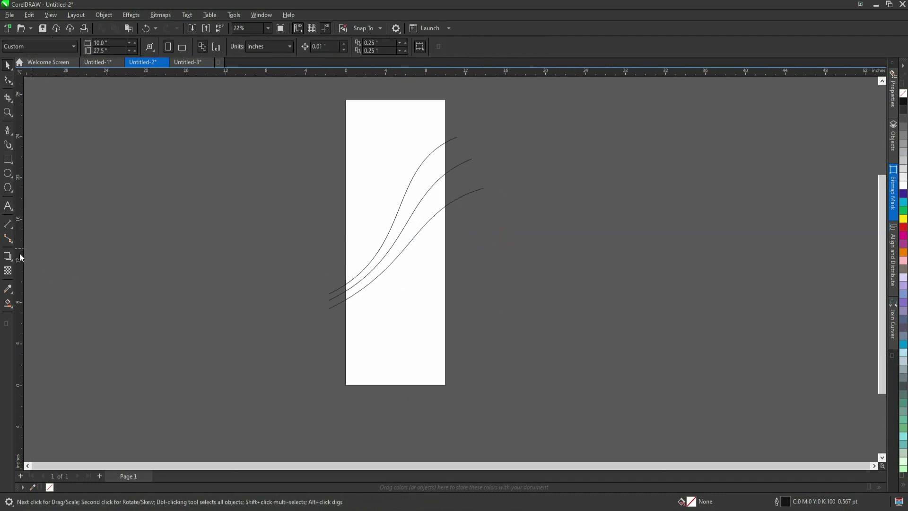
left_click(10, 305)
left_click(38, 315)
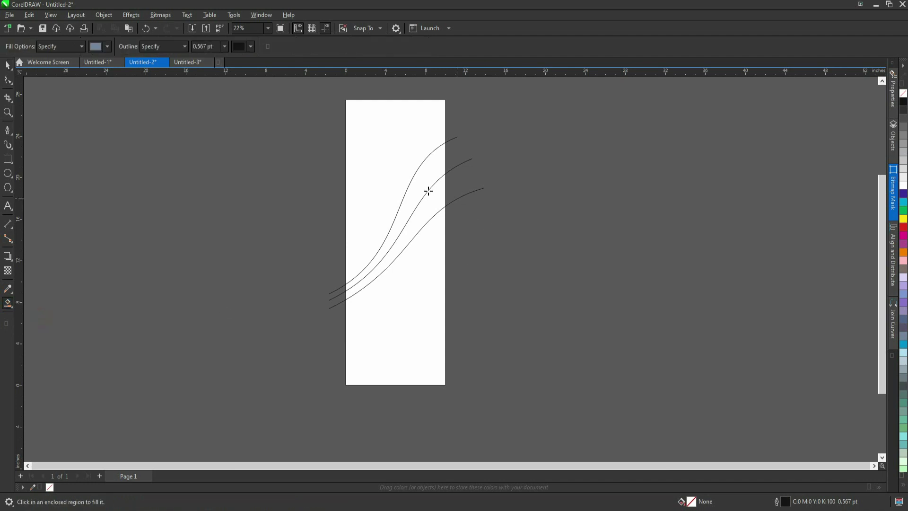
left_click(392, 186)
left_click(432, 207)
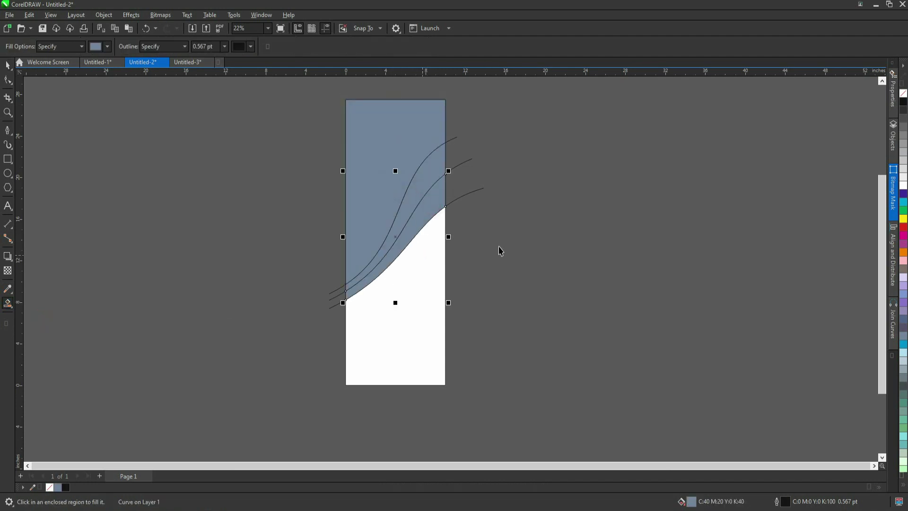
Delete the three original construction curves that extend past the page edges
key("space")
left_click_drag(478, 132, 454, 229)
key("Delete")
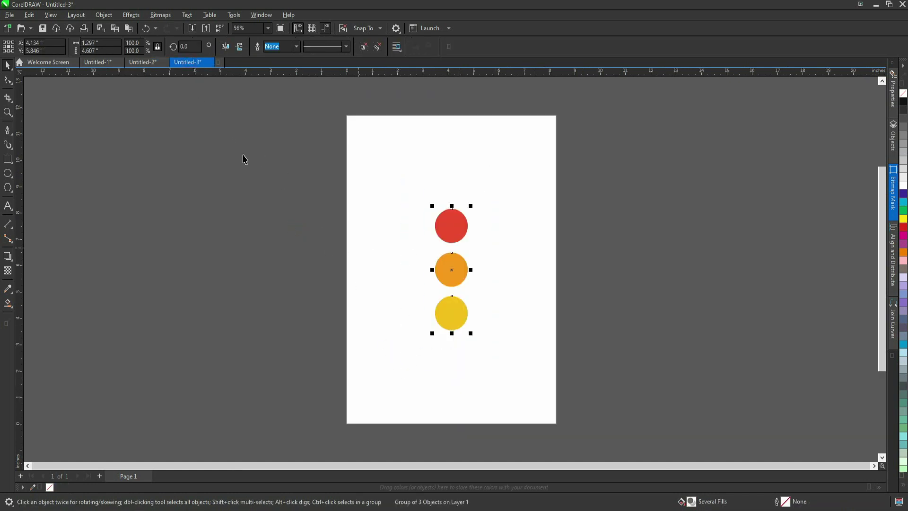
Paste the group of red, orange and yellow circles from Untitled-3 into Untitled-2 and place it beside the banner
left_click(144, 62)
key("ctrl+v")
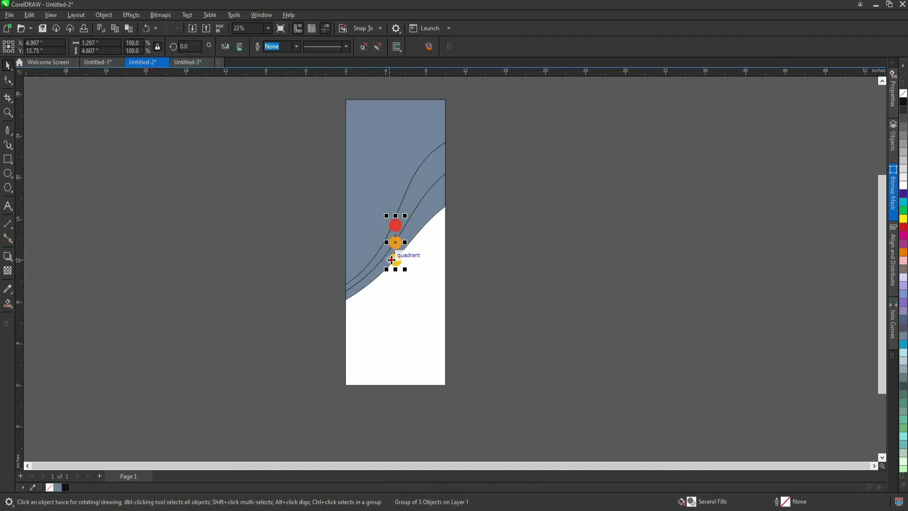
left_click_drag(392, 260, 498, 250)
left_click(433, 229)
Sample the circles' colours and apply red to the large upper shape, orange to the middle band and yellow to the lowest band
scroll(428, 218, "up", 1)
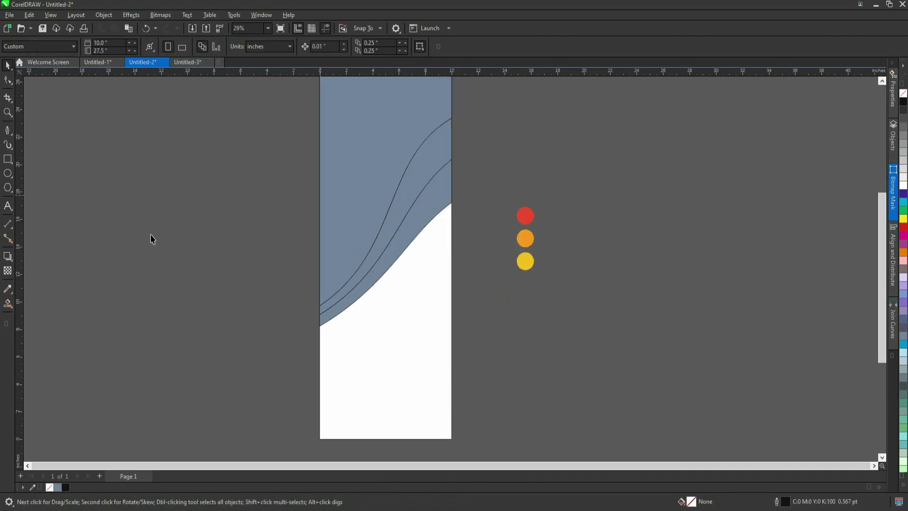
left_click(8, 288)
left_click(526, 215)
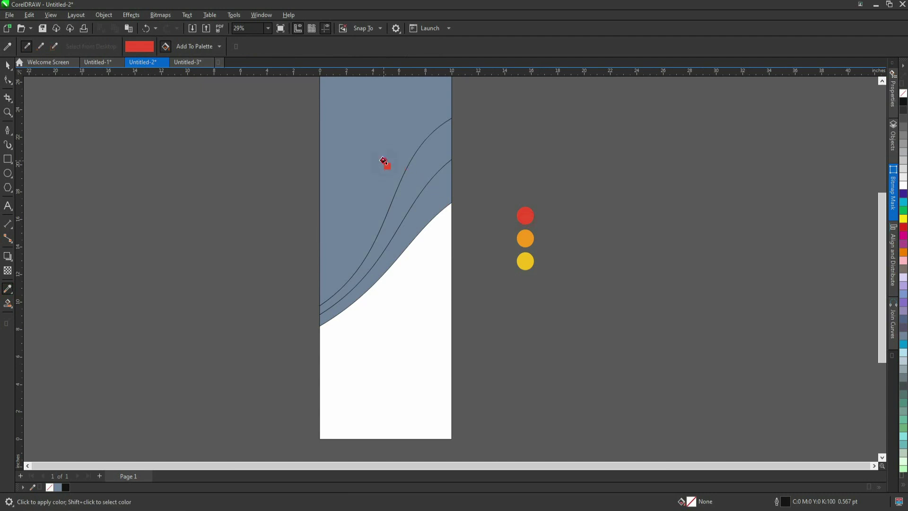
left_click(385, 164)
left_click(526, 239)
left_click(416, 183)
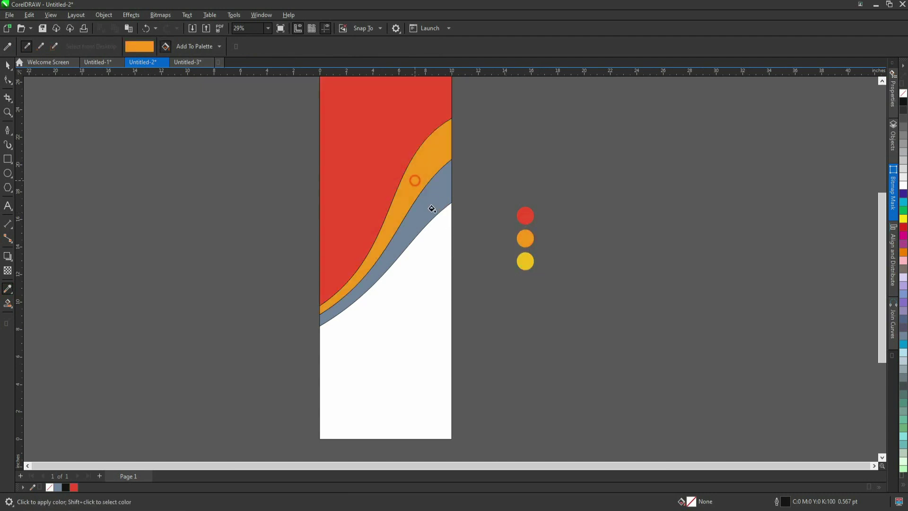
left_click(525, 262)
left_click(420, 212)
key("space")
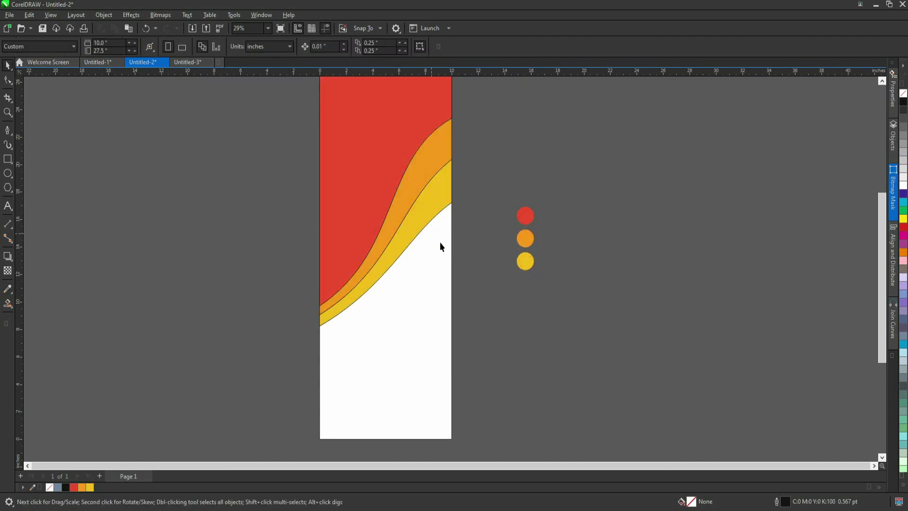
Delete the three colour sample circles beside the banner
scroll(472, 245, "down", 2)
left_click_drag(477, 208, 537, 284)
key("Delete")
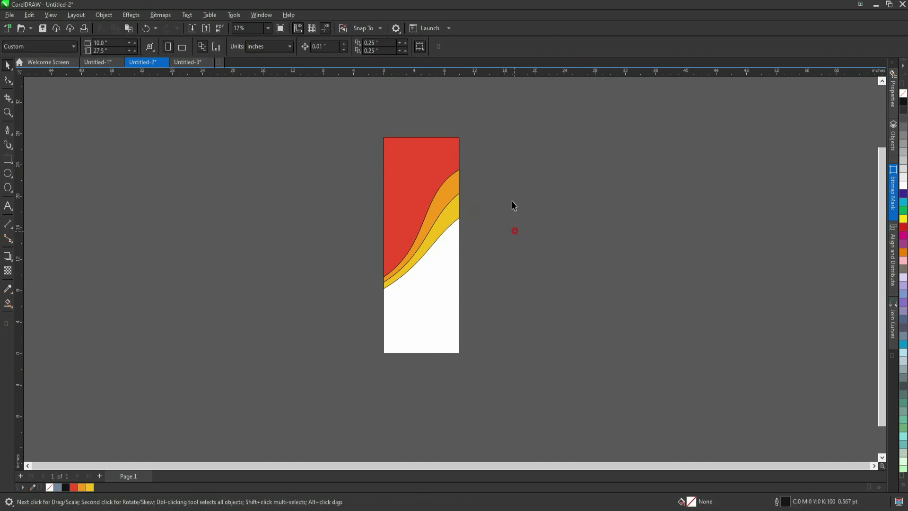
Remove the outlines from the red, orange and yellow shapes
left_click_drag(500, 118, 331, 313)
right_click(49, 487)
left_click(191, 324)
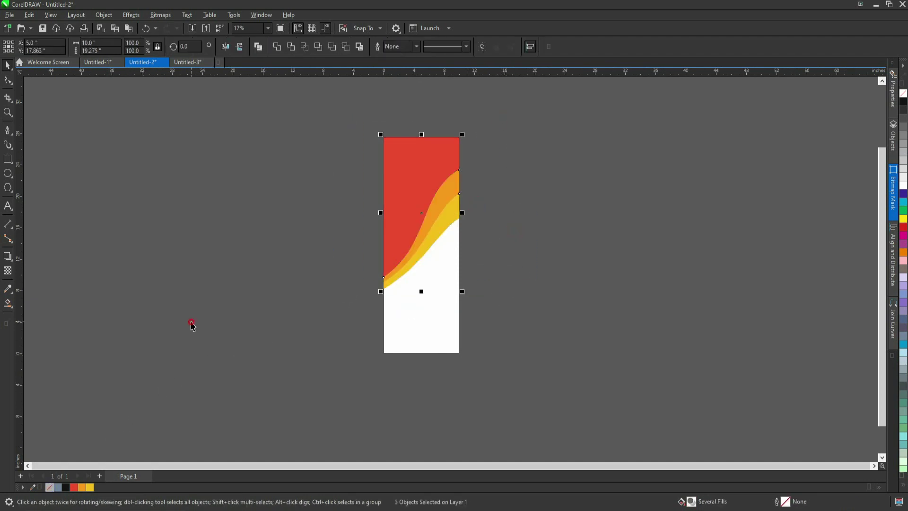
Bring the orange splash image from the desktop into the lower part of the banner and scale it to 93.7%
scroll(491, 216, "up", 2)
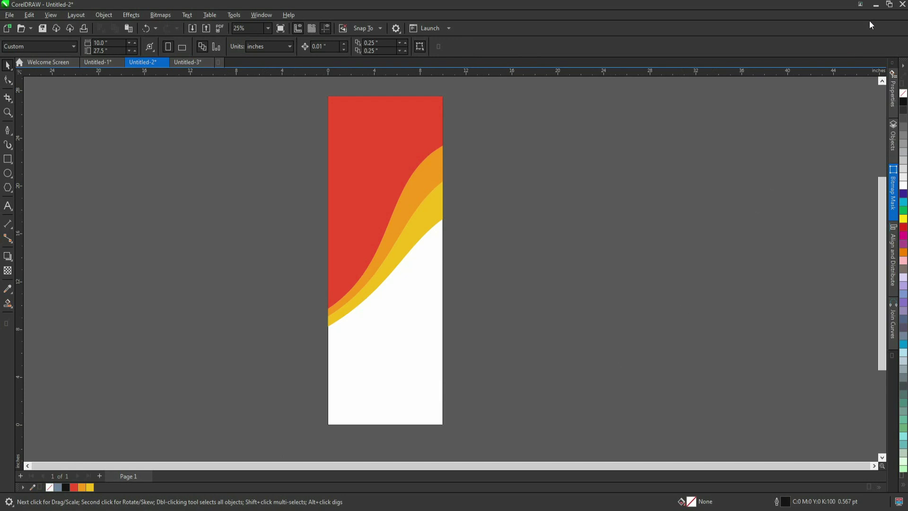
left_click(876, 6)
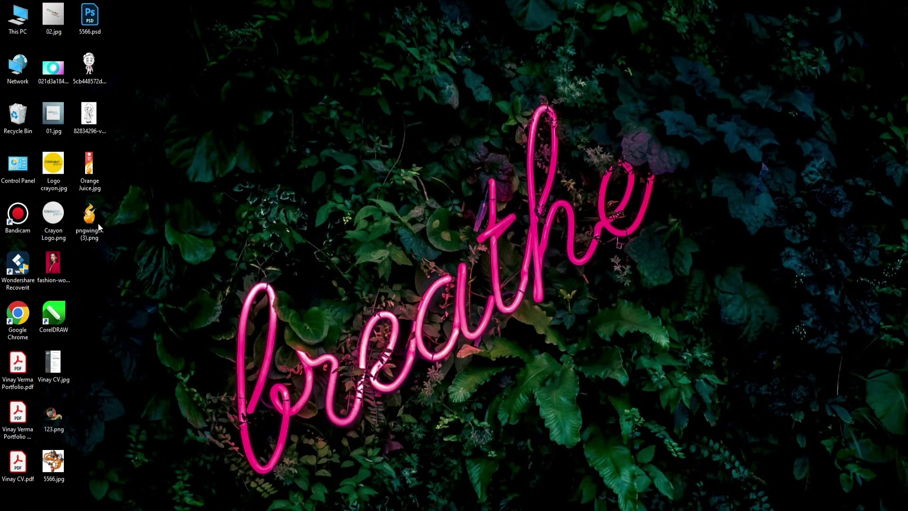
left_click_drag(103, 237, 404, 339)
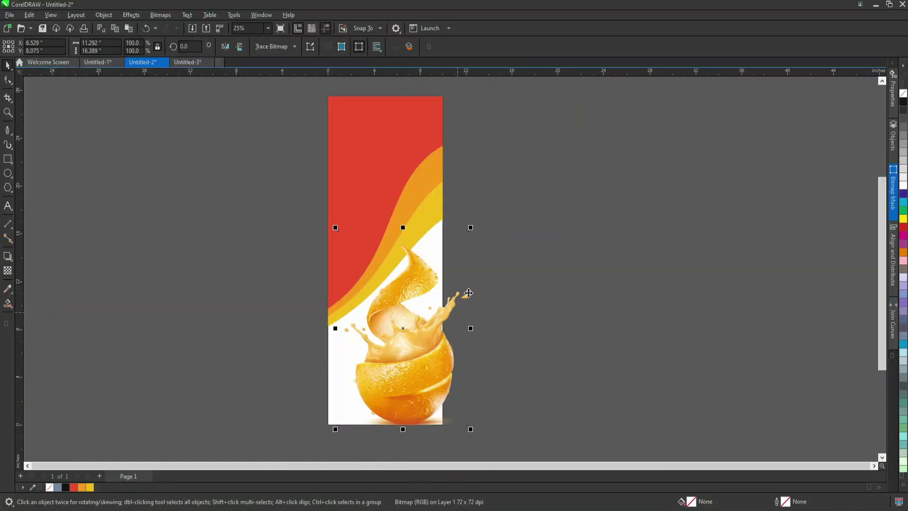
left_click_drag(473, 226, 464, 238)
left_click_drag(432, 331, 422, 334)
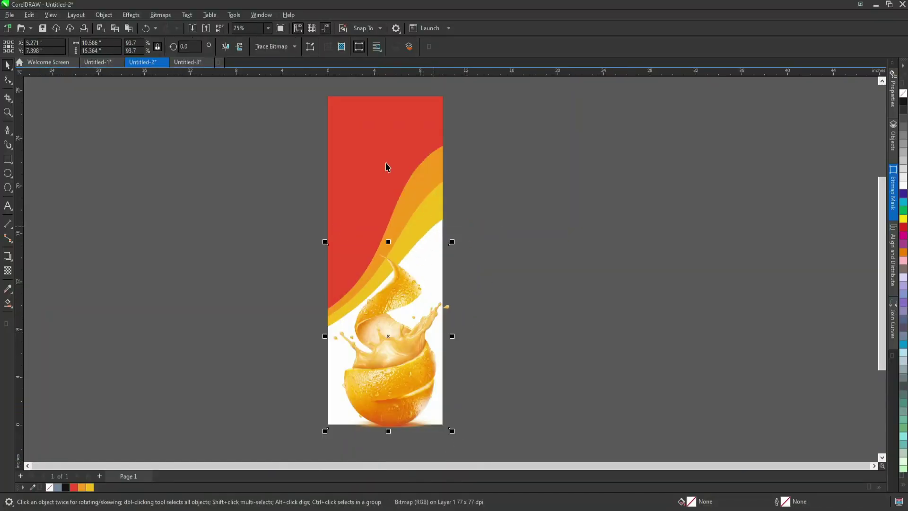
Enlarge the orange image to 96.9% and centre it horizontally on the banner
left_click(383, 150, "shift")
left_click(400, 387)
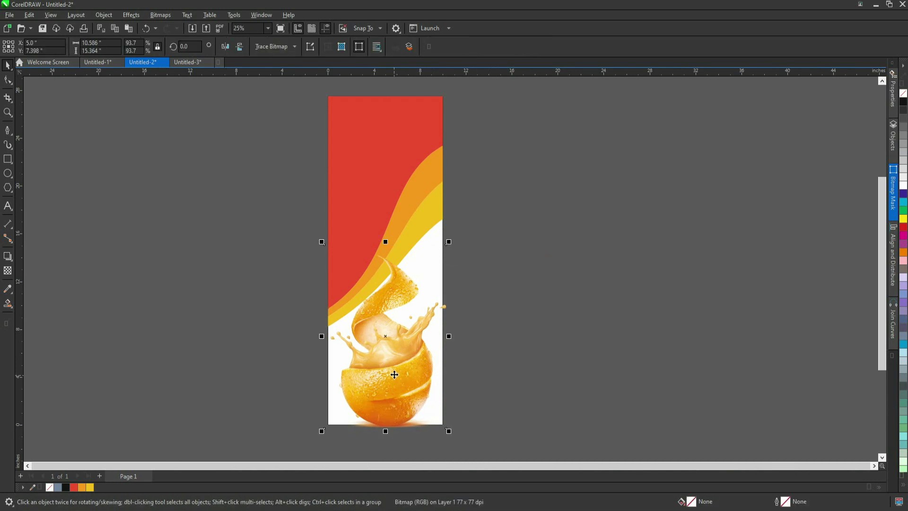
left_click_drag(450, 241, 454, 233)
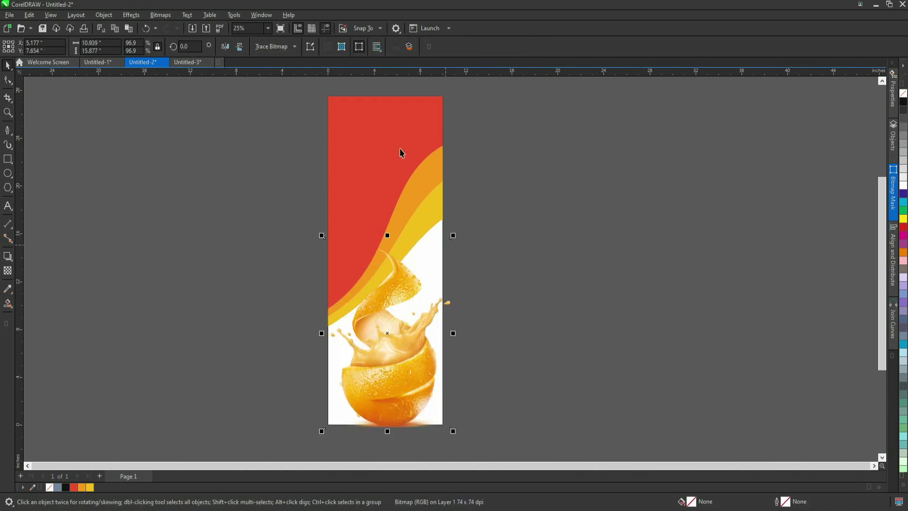
left_click(432, 197, "shift")
left_click(491, 219)
Move the orange image off the banner and PowerClip the red, orange and yellow shapes inside the page rectangle
left_click(400, 349)
left_click_drag(464, 85, 322, 349)
left_click(384, 358, "shift")
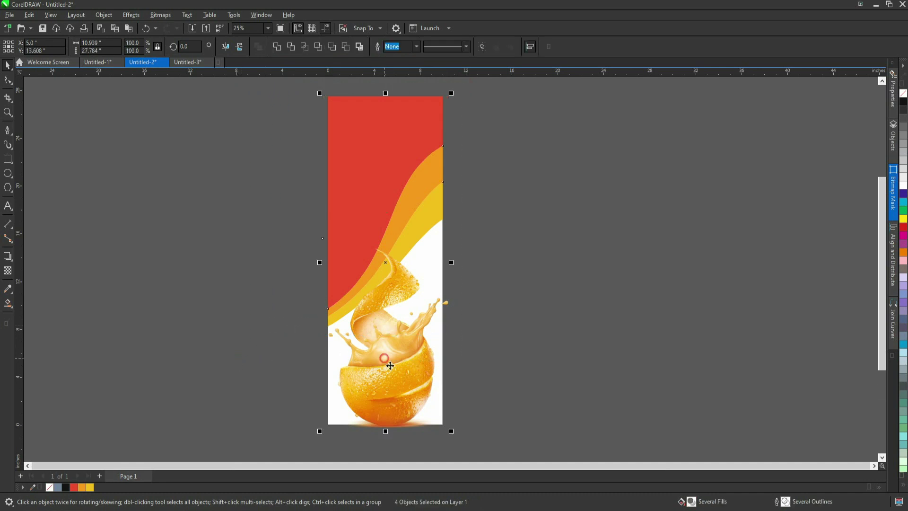
left_click(505, 342)
left_click_drag(388, 359, 567, 358)
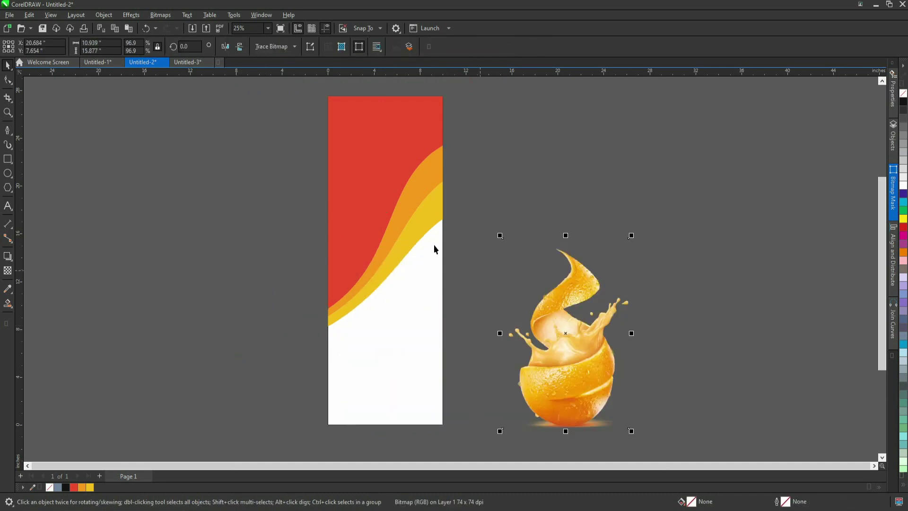
left_click_drag(471, 95, 261, 369)
right_click(372, 186)
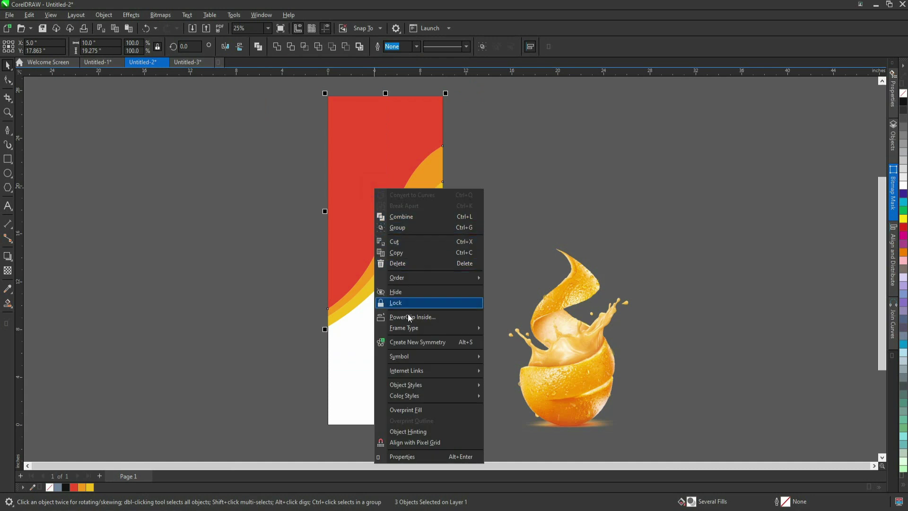
left_click(370, 352)
left_click(471, 316)
Centre the orange image horizontally on the banner and PowerClip it inside the banner rectangle
left_click(544, 355)
left_click(385, 216, "shift")
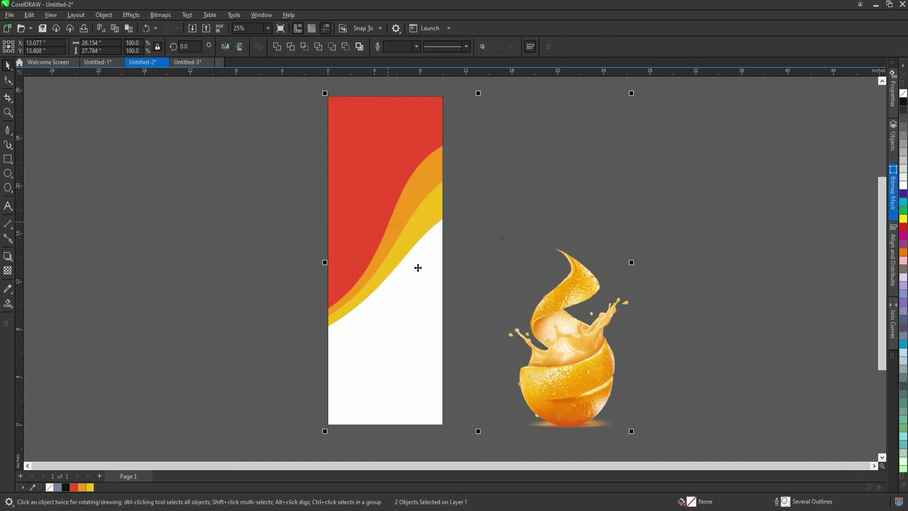
key("c")
left_click(566, 247)
right_click(385, 359)
left_click(424, 210)
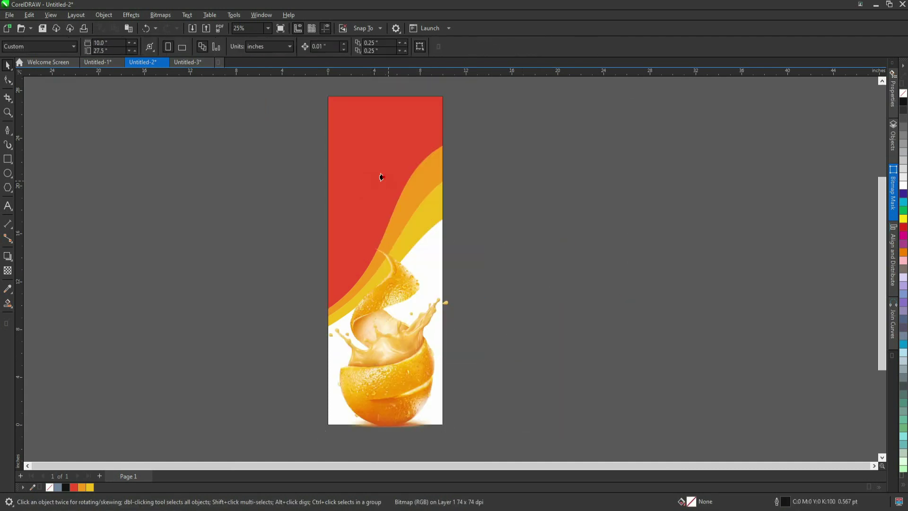
left_click(381, 176)
left_click(465, 182)
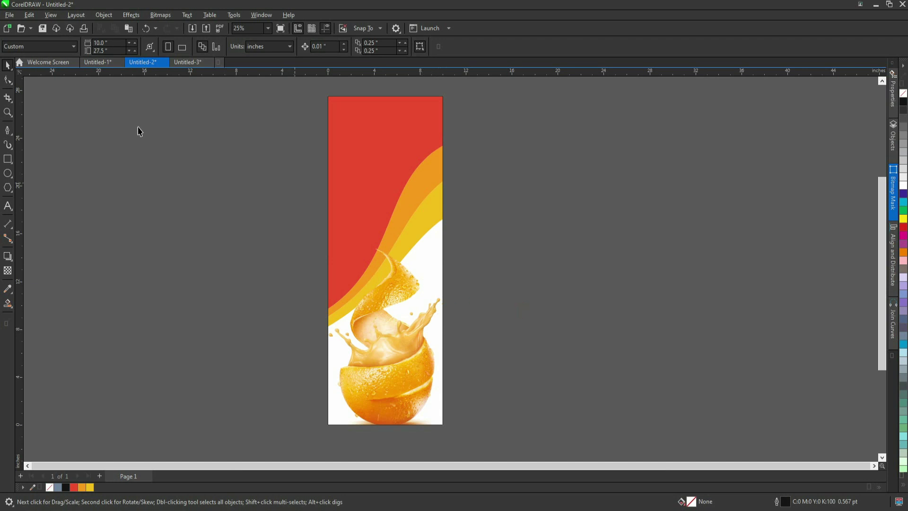
Draw a circle about 2.85 inches wide near the banner's top and centre it horizontally
mouse_move(360, 112)
left_mouse_down()
mouse_move(393, 145)
mouse_move(405, 115)
left_mouse_up()
key("space")
left_click(414, 166, "shift")
key("c")
left_click(511, 162)
left_click(398, 122)
scroll(405, 105, "up", 2)
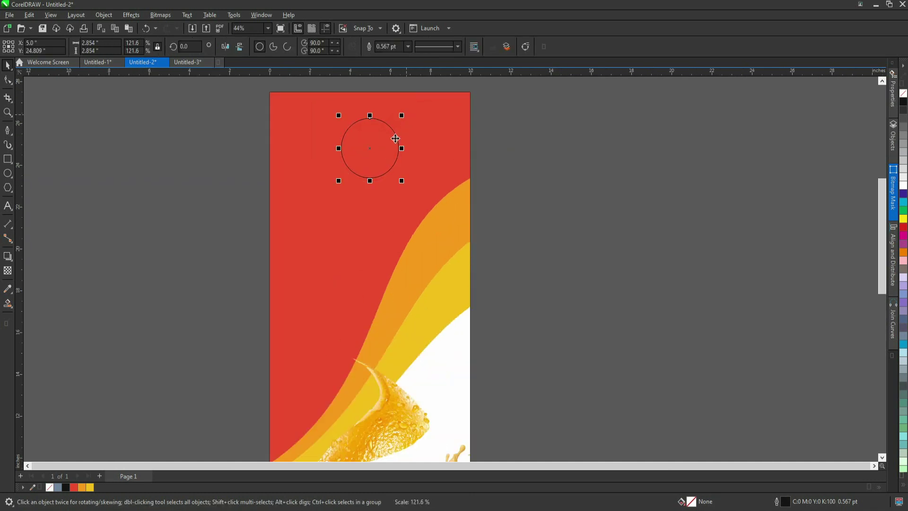
left_click(525, 154)
Add the text LOGO near the top of the red area and centre it horizontally on the banner
left_click(515, 149)
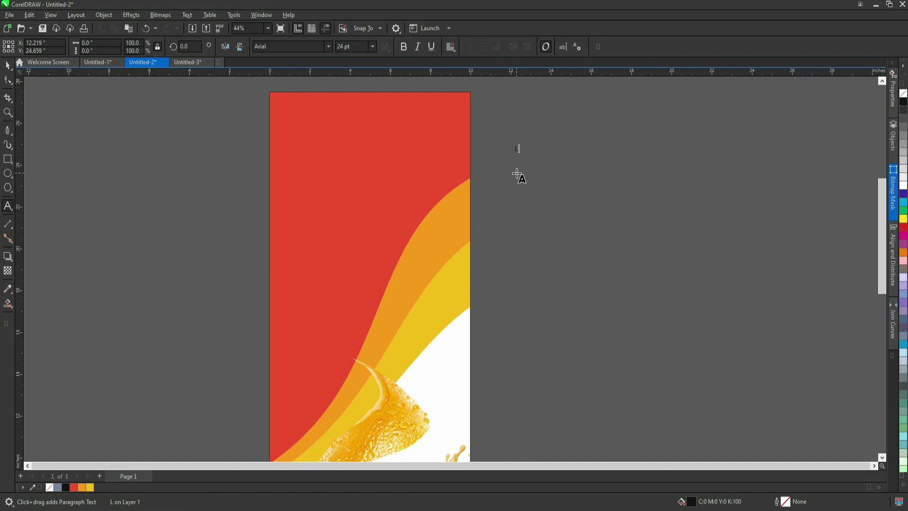
type("LOGO")
key("ctrl+space")
left_click_drag(526, 150, 369, 135)
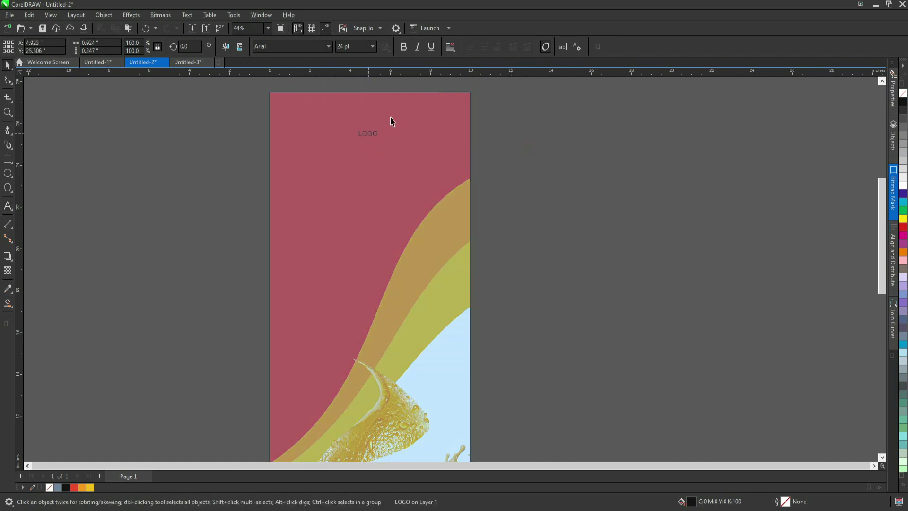
left_click(412, 148, "shift")
key("c")
left_click(548, 92)
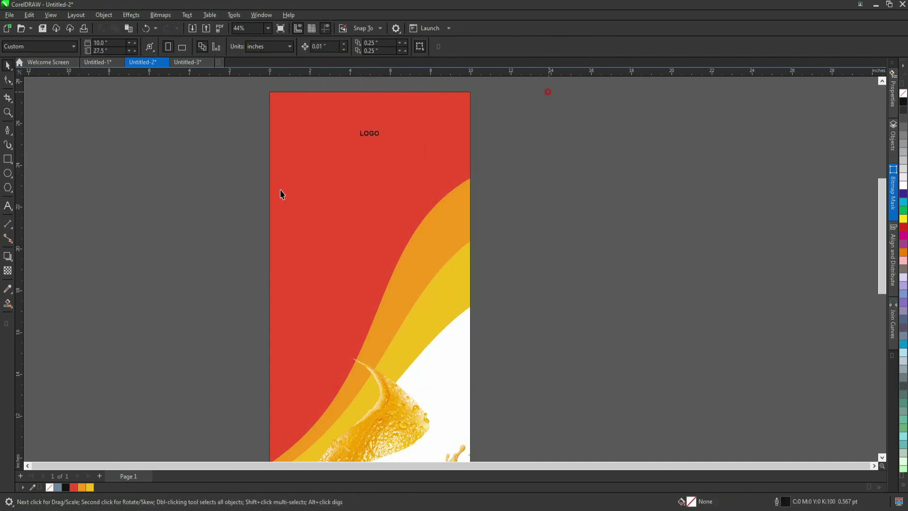
Enlarge the LOGO text to about 66.8 pt and place a copy of it beside the banner
left_click(369, 135)
left_click_drag(384, 141, 571, 211)
scroll(397, 159, "down", 5)
left_click(505, 177)
scroll(393, 194, "up", 3)
right_click(570, 211)
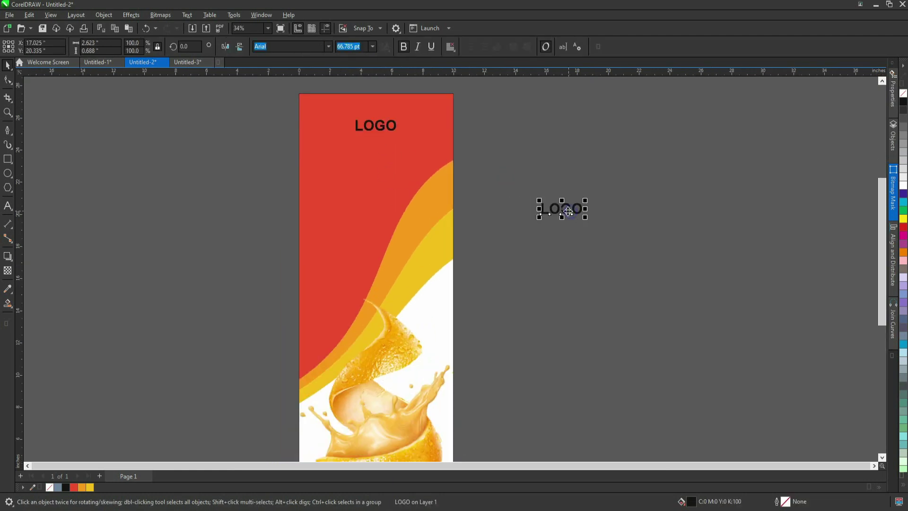
Replace the copied LOGO text beside the banner with FRESH JUICE and ORANGE on two lines
double_click(571, 211)
key("ctrl+a")
type("fR")
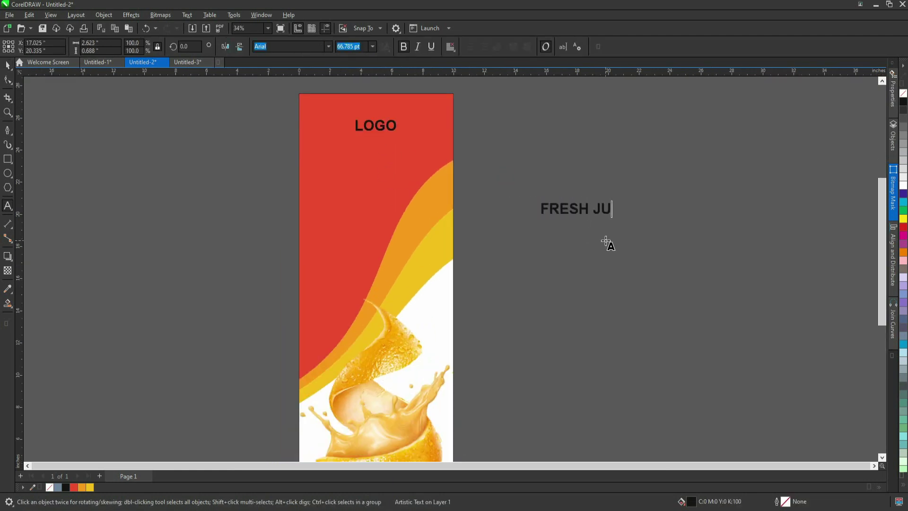
type("ESH JUICE")
key("Return")
type("ORANGE")
key("ctrl+space")
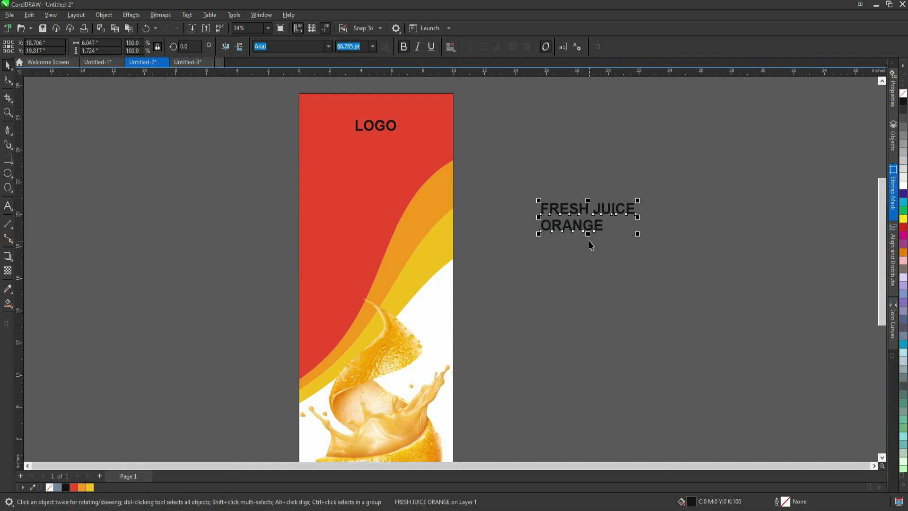
Separate the two text lines, moving FRESH JUICE away, and set ORANGE in the Falcon Punch Outline font
left_click_drag(595, 197, 495, 252)
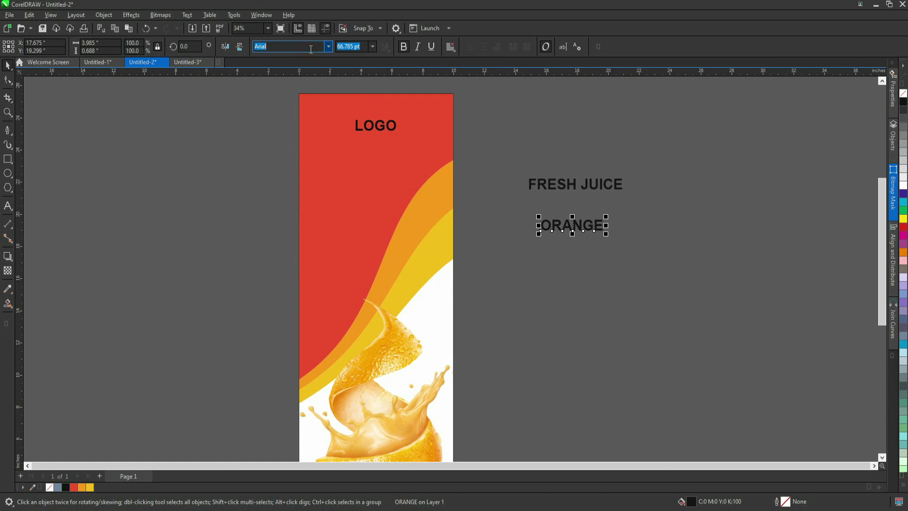
type("Falcon Punch")
left_click(327, 50)
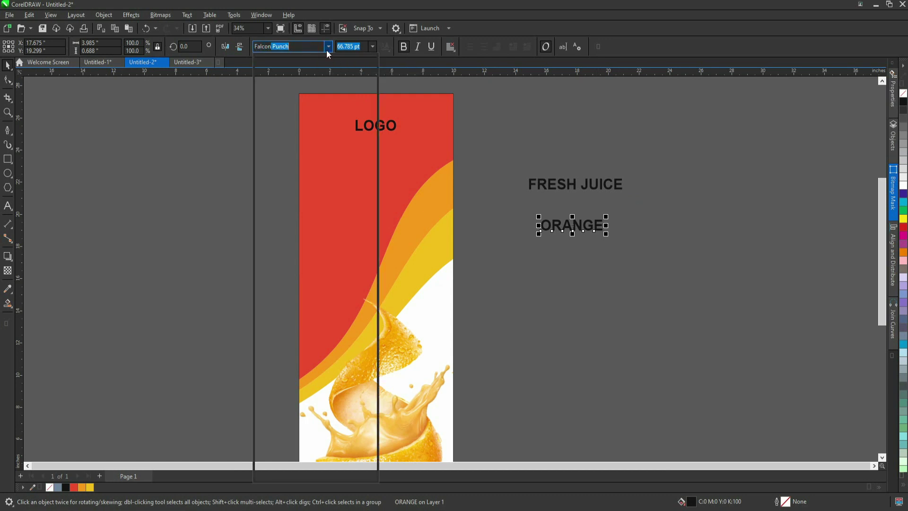
left_click(322, 191)
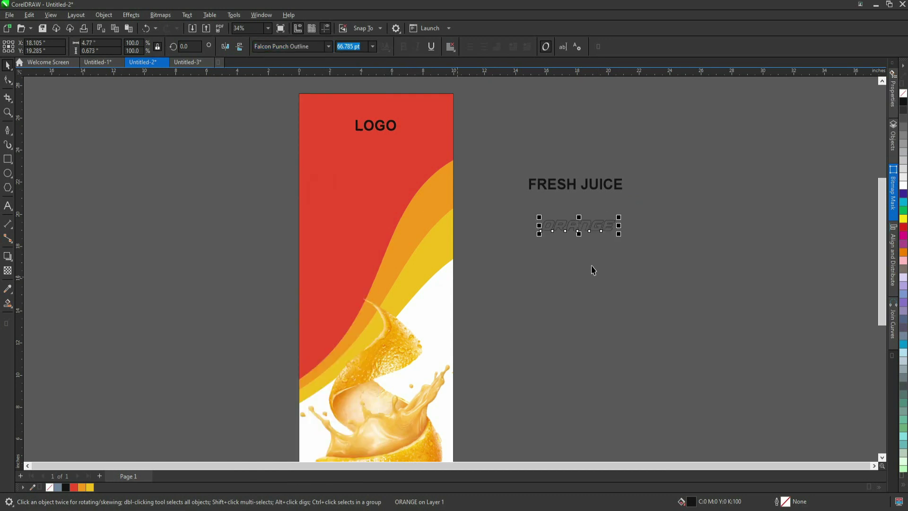
Enlarge the ORANGE text to about 143.6 pt
left_click_drag(619, 233, 697, 252)
left_click(699, 255)
left_click(691, 245)
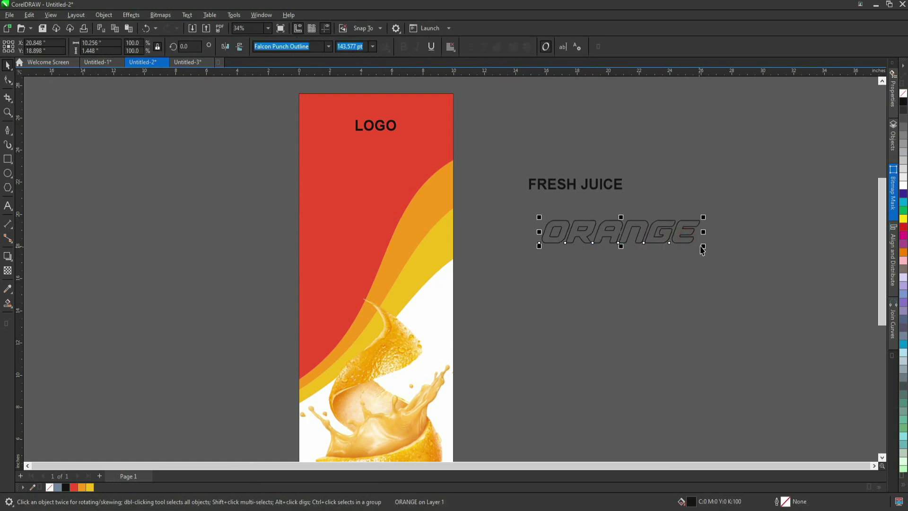
left_click(696, 239)
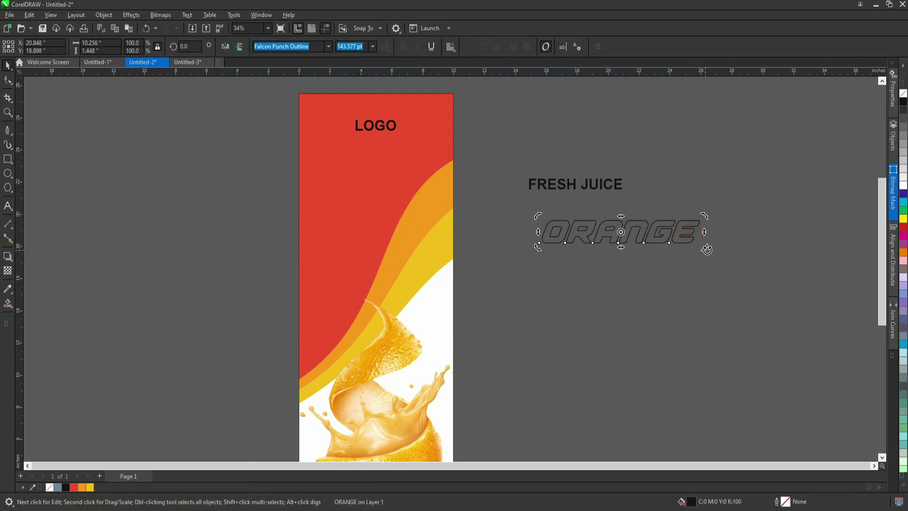
Rotate ORANGE 90° and place it in white along the banner's left side, enlarged to about 169.4 pt
left_click_drag(707, 249, 337, 250)
left_click_drag(344, 164, 346, 134)
left_click(904, 186)
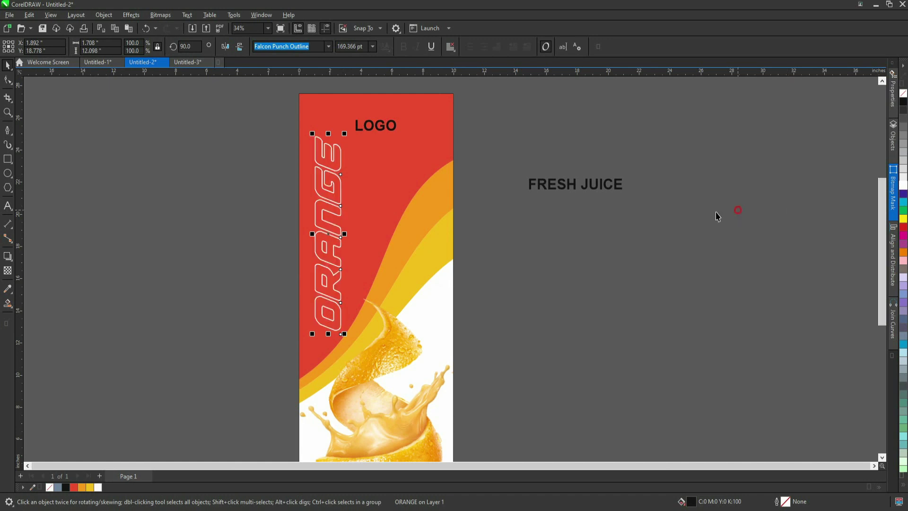
left_click(719, 214)
Open the banner's PowerClip contents and move the three wave shapes down to about Y 14.0 inches
scroll(373, 241, "down", 2)
scroll(357, 230, "down", 1)
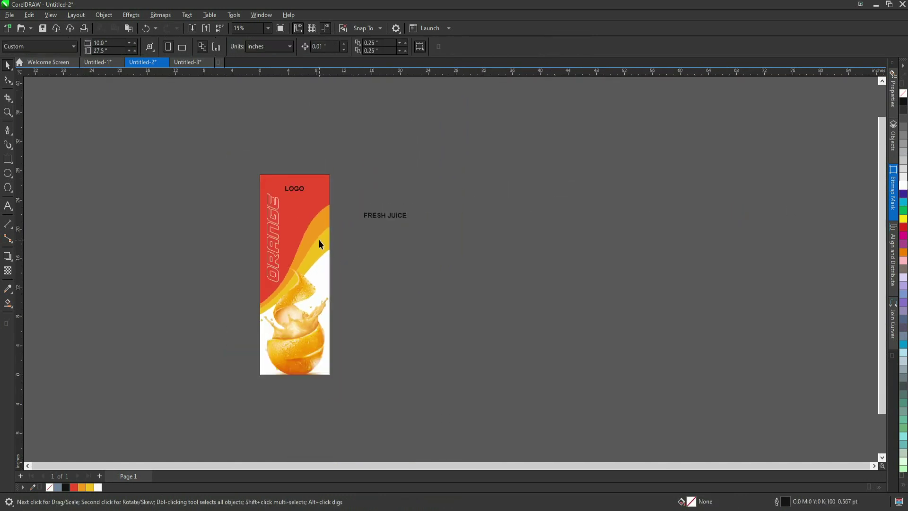
scroll(318, 241, "up", 1)
left_click(316, 211)
left_click(363, 239)
double_click(311, 219)
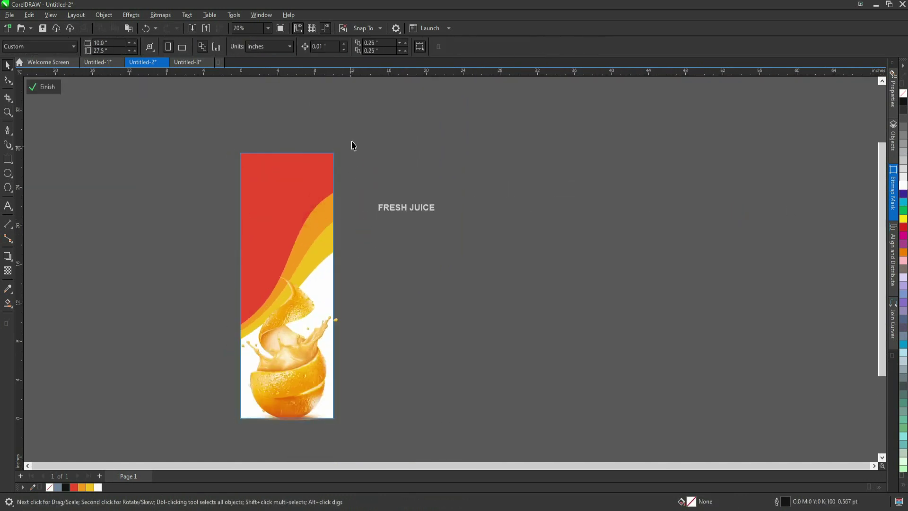
left_click_drag(353, 144, 197, 357)
left_click_drag(320, 256, 322, 288)
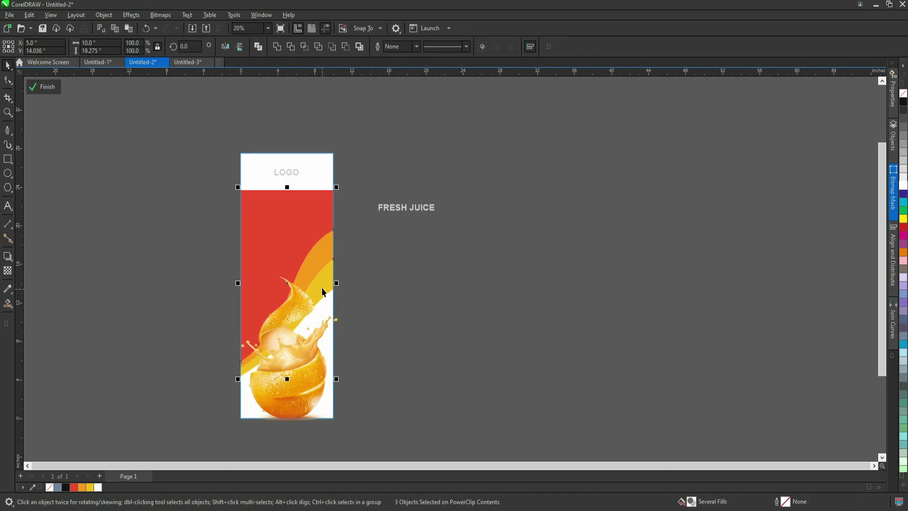
Extend the red shape's upper edge to the top of the banner and finish editing the PowerClip
left_click(316, 231)
left_click(7, 81)
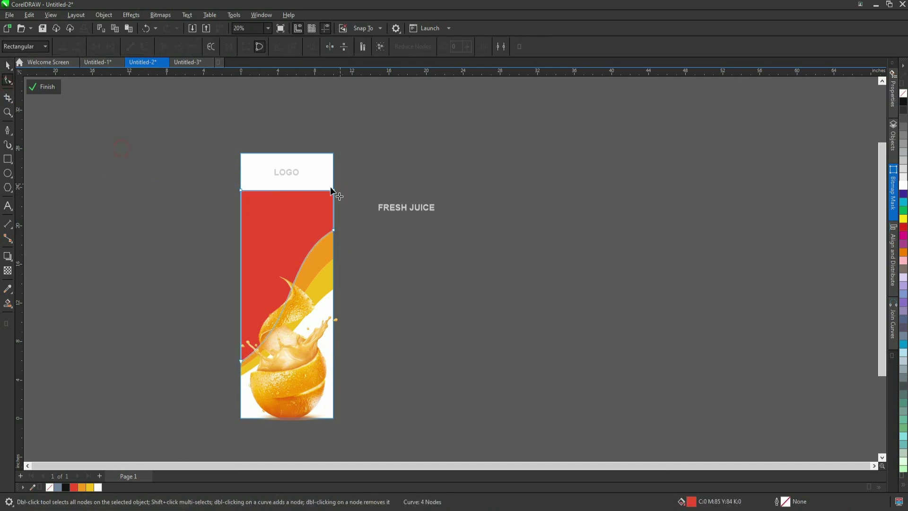
left_click_drag(348, 186, 335, 155)
key("space")
left_click(352, 161, "ctrl")
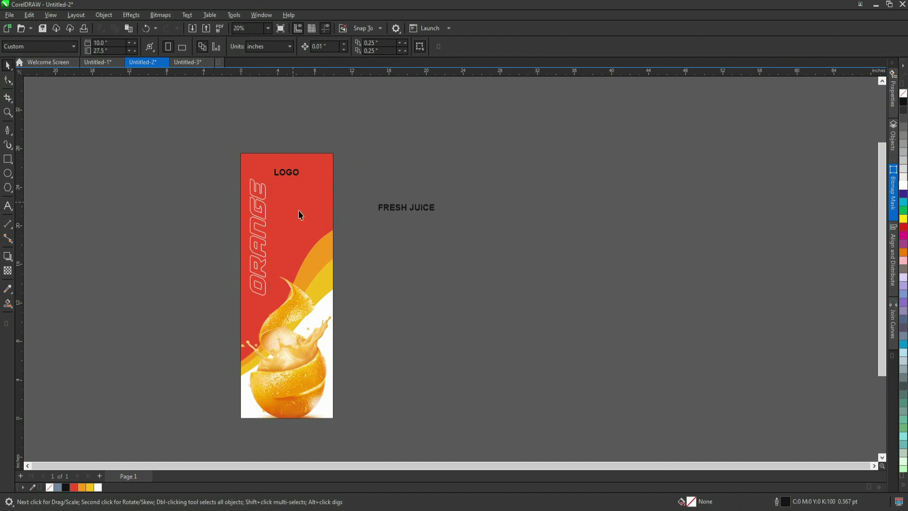
Reopen the PowerClip contents and raise the three wave shapes to about Y 18.8 inches
left_click(318, 215, "ctrl")
left_click(186, 136)
key("space")
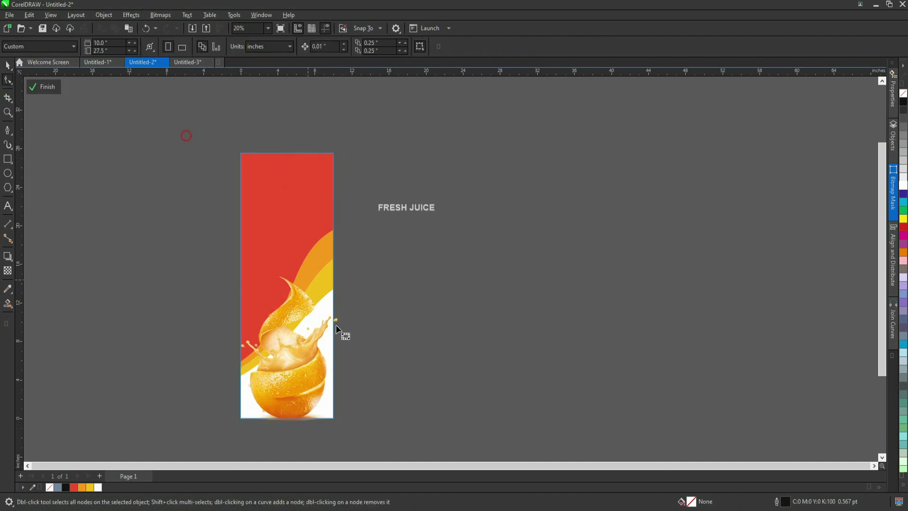
key("space")
left_click_drag(165, 127, 359, 371)
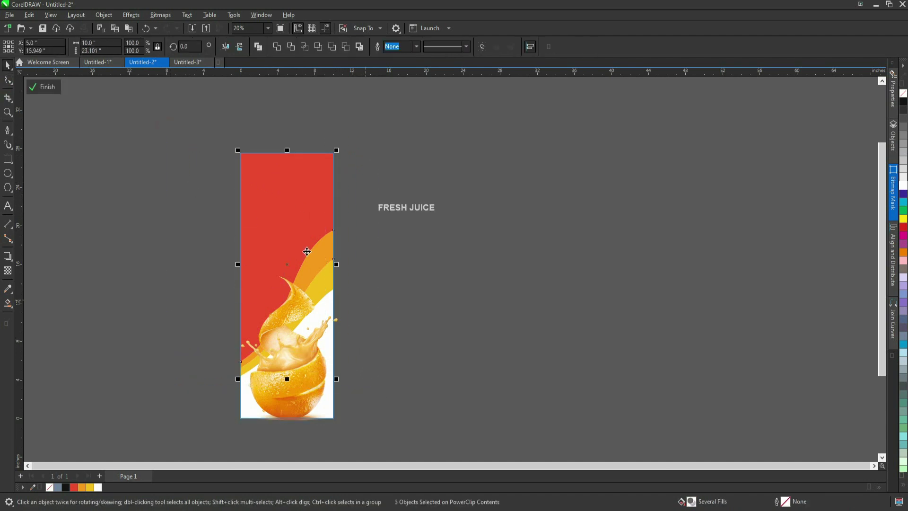
left_click_drag(306, 242, 305, 209)
left_click_drag(296, 243, 294, 233)
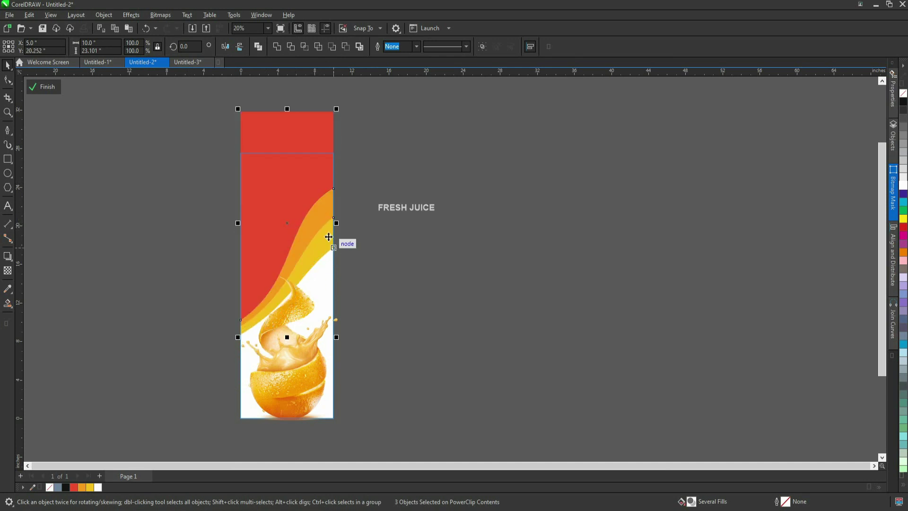
left_click_drag(314, 199, 314, 212)
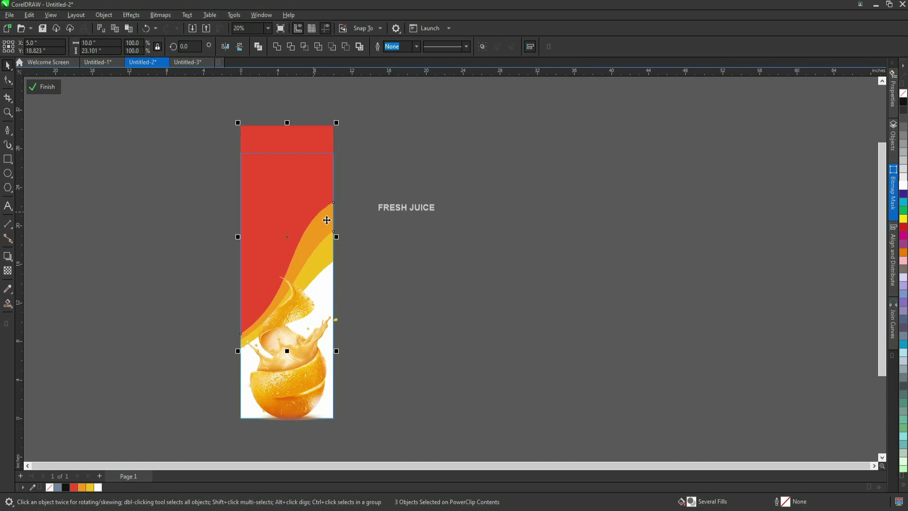
Lower the red shape's upper nodes to the banner's top edge and leave PowerClip editing
left_click(360, 224)
left_click(292, 192)
key("F10")
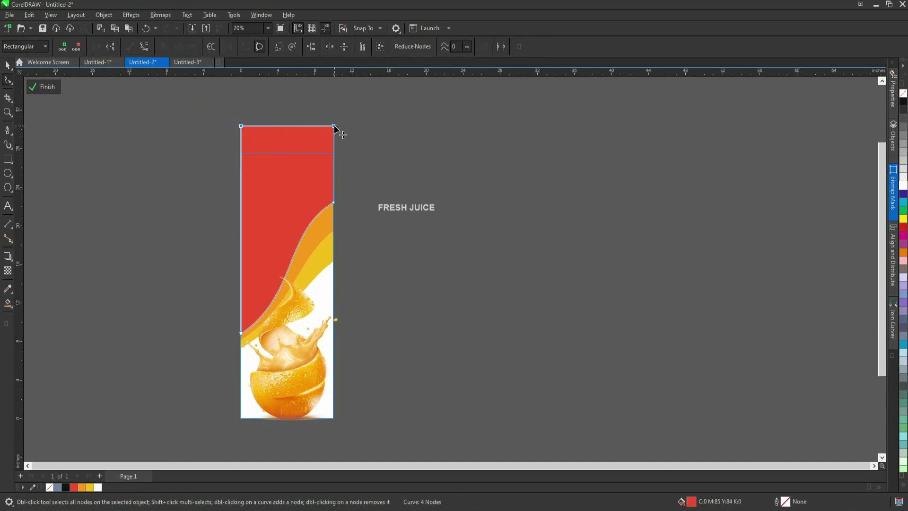
left_click_drag(334, 125, 334, 153)
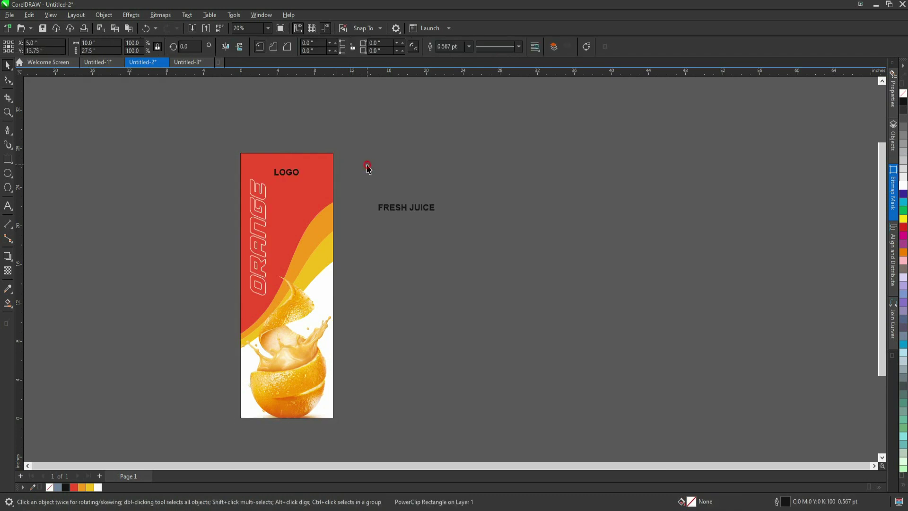
Break FRESH JUICE onto two lines and set it in the Bitcrusher Cd Rg font
left_click(443, 218)
scroll(445, 223, "up", 2)
left_click(432, 204)
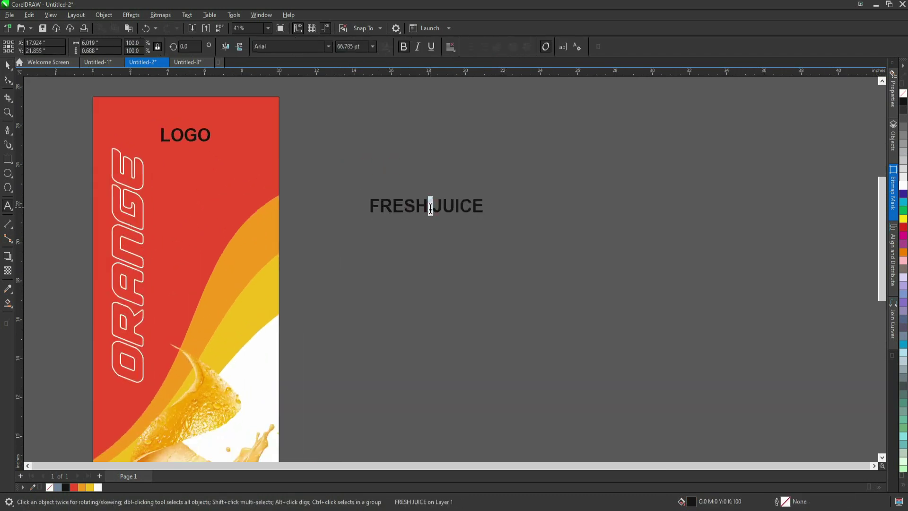
key("Return")
key("ctrl+space")
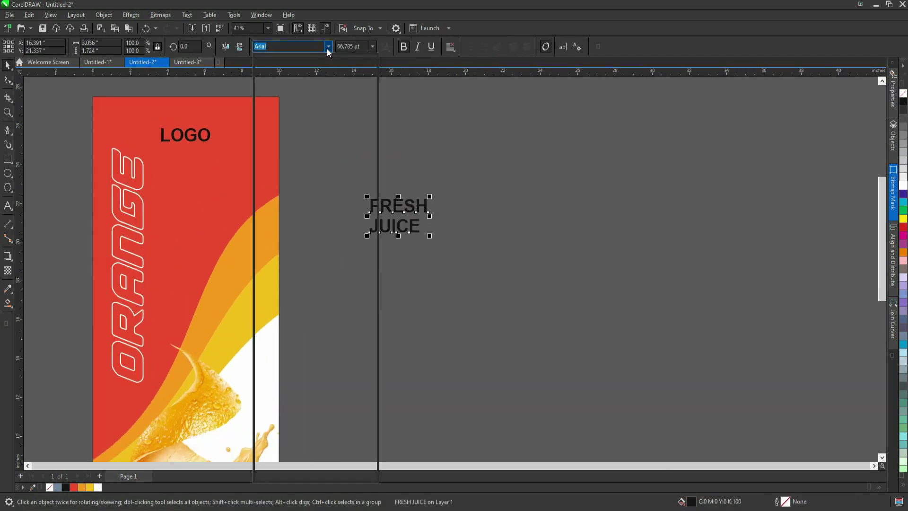
left_click(328, 47)
left_click(295, 100)
Enlarge the FRESH JUICE text to about 182.2 pt and place it in white beside ORANGE on the banner
left_click(387, 229)
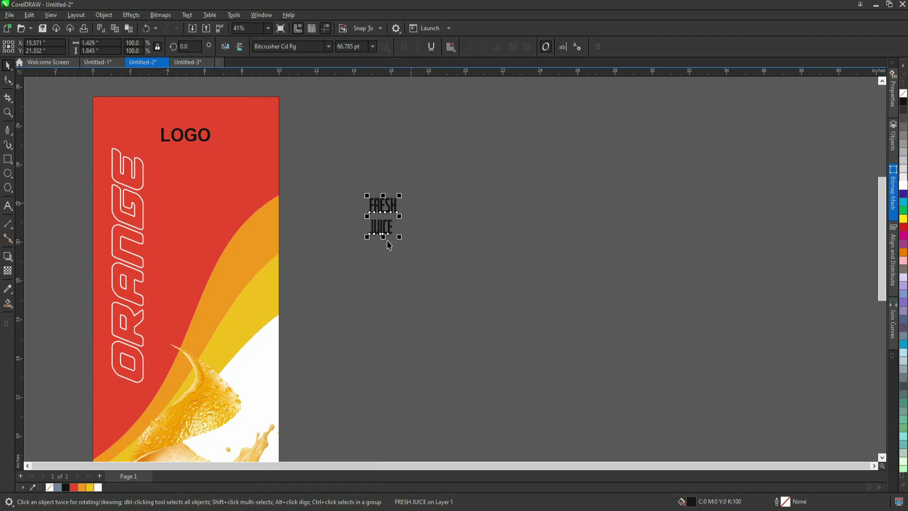
left_click_drag(399, 237, 468, 300)
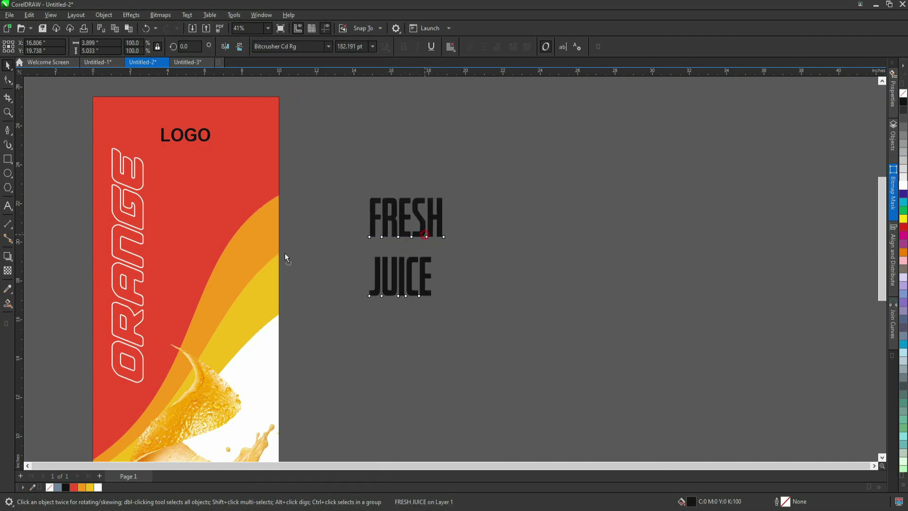
left_click_drag(424, 234, 214, 201)
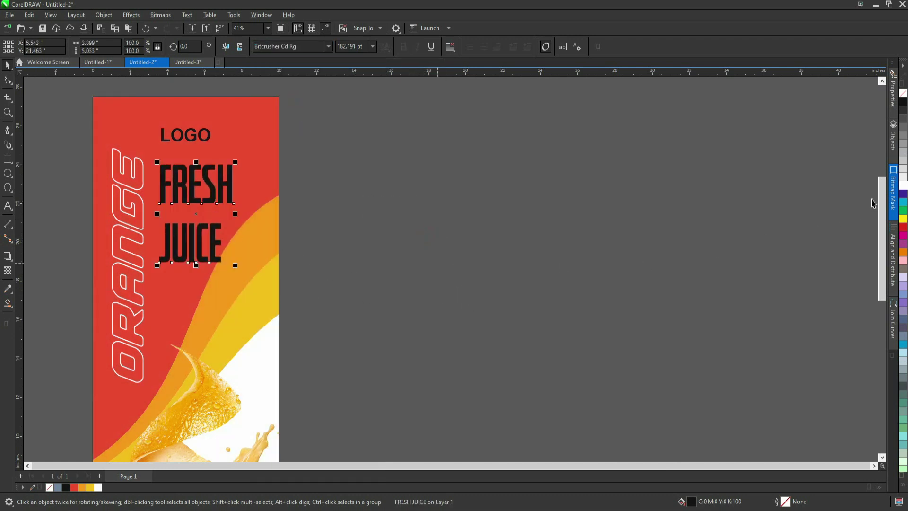
left_click(904, 185)
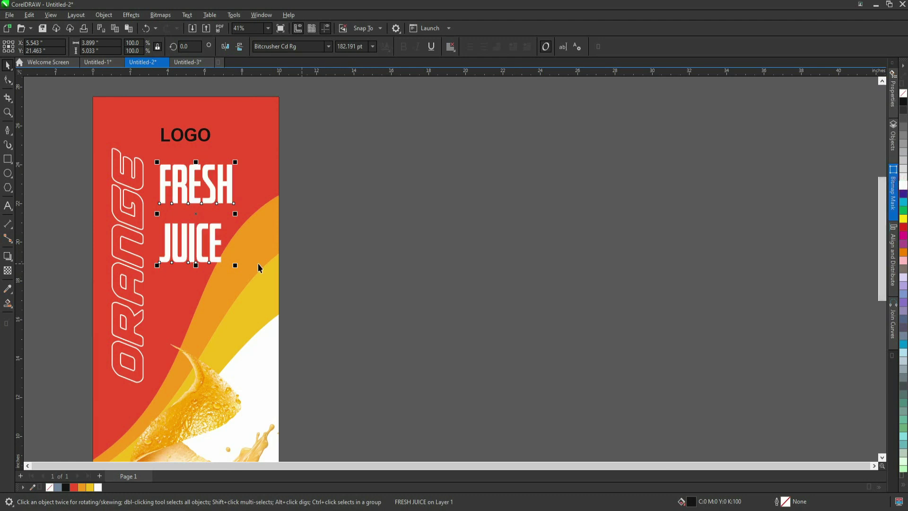
Tighten the line spacing of FRESH JUICE and enlarge the text to about 223.9 pt
left_click(8, 81)
left_click_drag(156, 265, 156, 256)
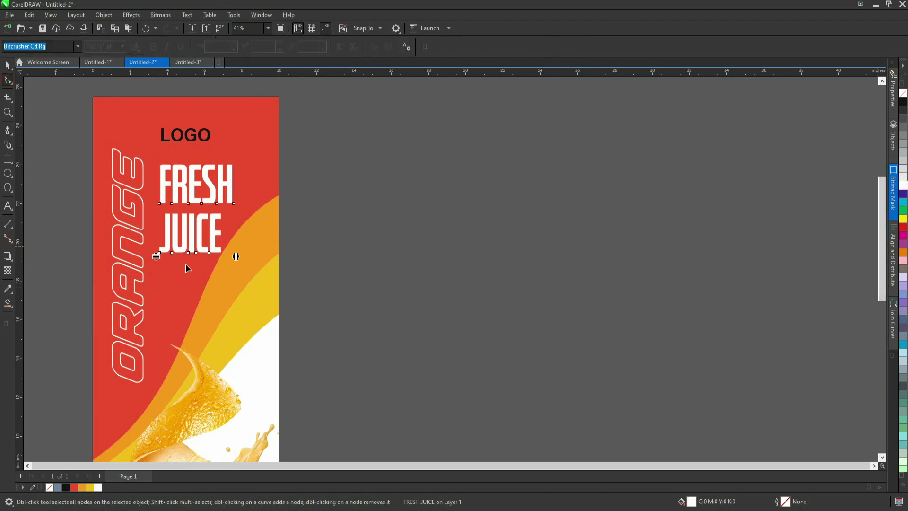
left_click_drag(237, 256, 248, 278)
key("space")
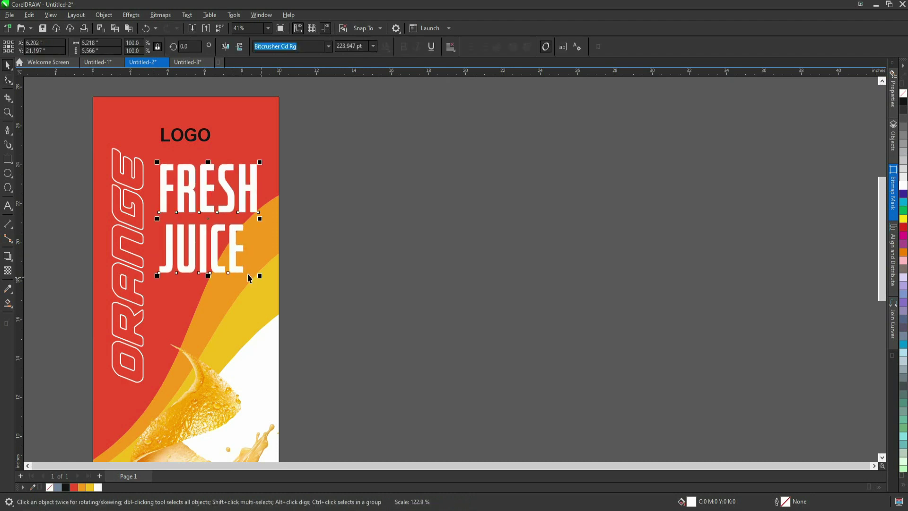
Top-align FRESH JUICE with ORANGE, and reposition it slightly smaller below LOGO, close to ORANGE
left_click(141, 230, "shift")
key("t")
left_click(426, 262)
scroll(248, 187, "up", 1)
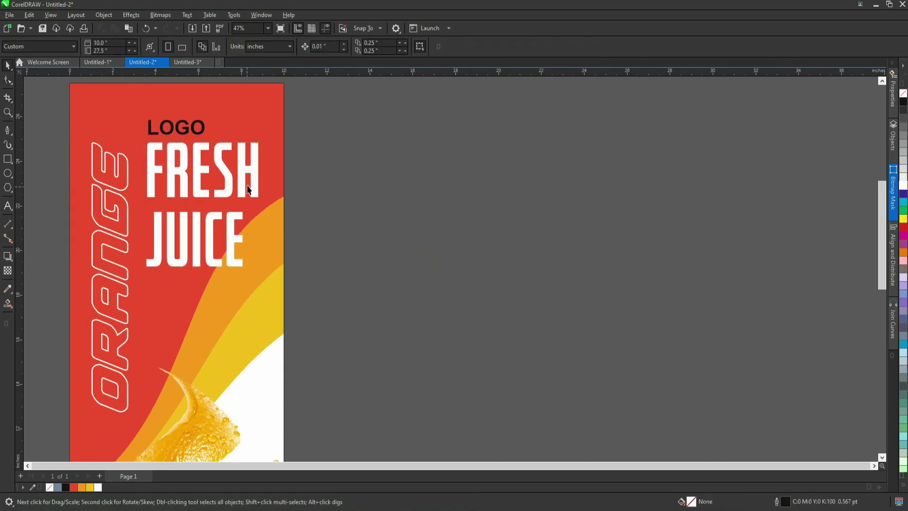
left_click_drag(241, 187, 234, 203)
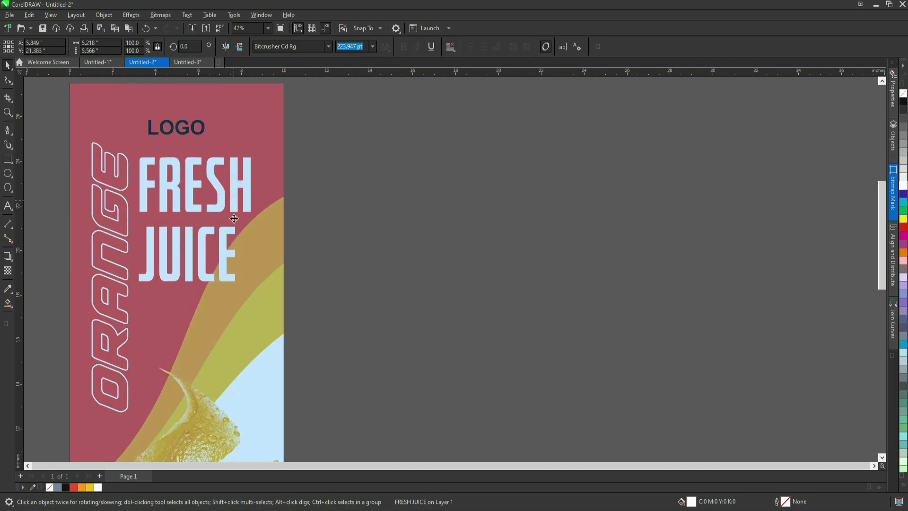
left_click(324, 221)
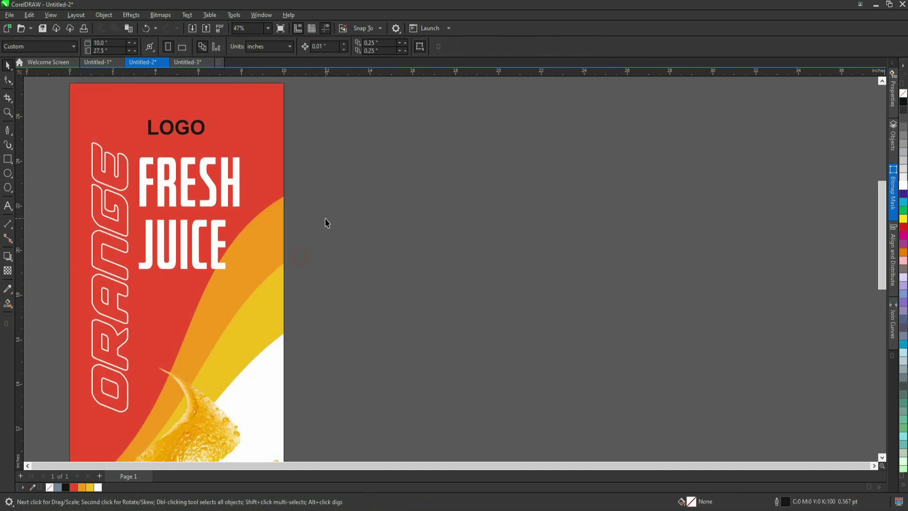
Move the LOGO text straight up to about Y 26.0 inches, farther above FRESH JUICE
scroll(324, 221, "down", 4)
left_click(243, 170)
scroll(247, 182, "up", 4)
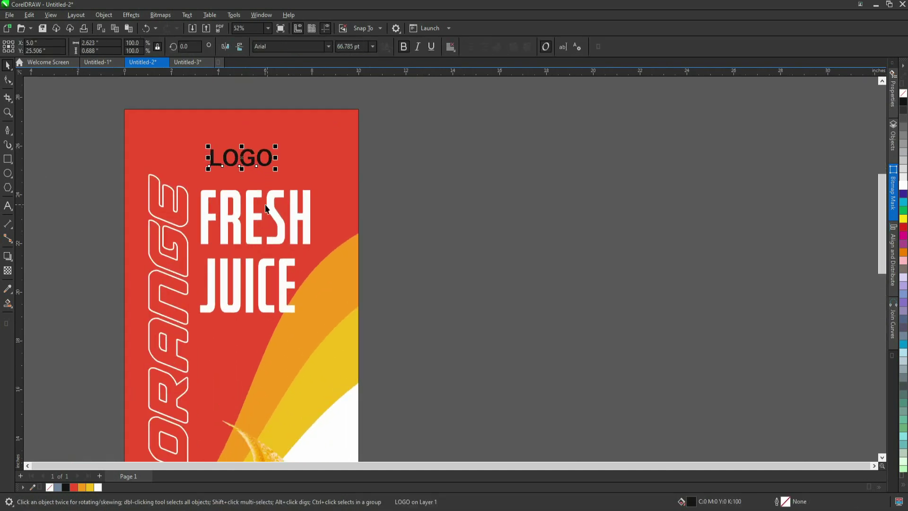
left_click(504, 232)
scroll(236, 204, "down", 4)
scroll(240, 186, "up", 4)
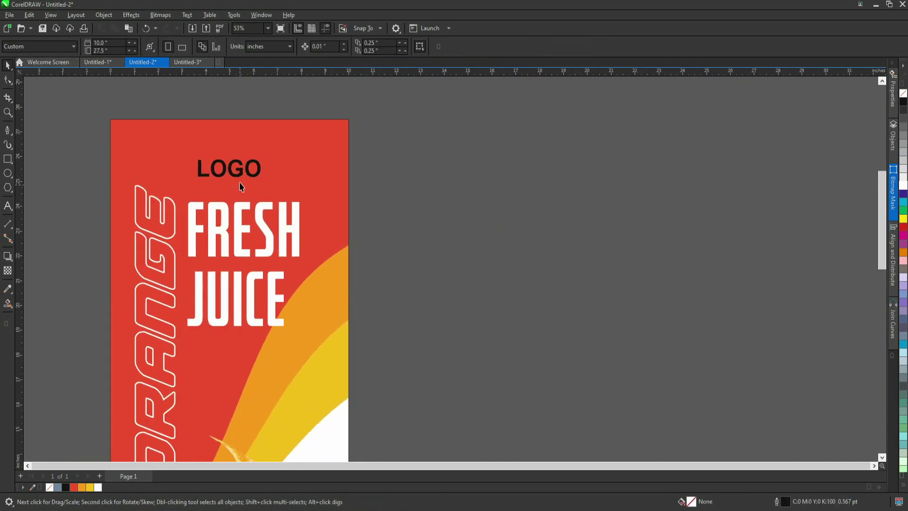
left_click_drag(241, 164, 241, 151)
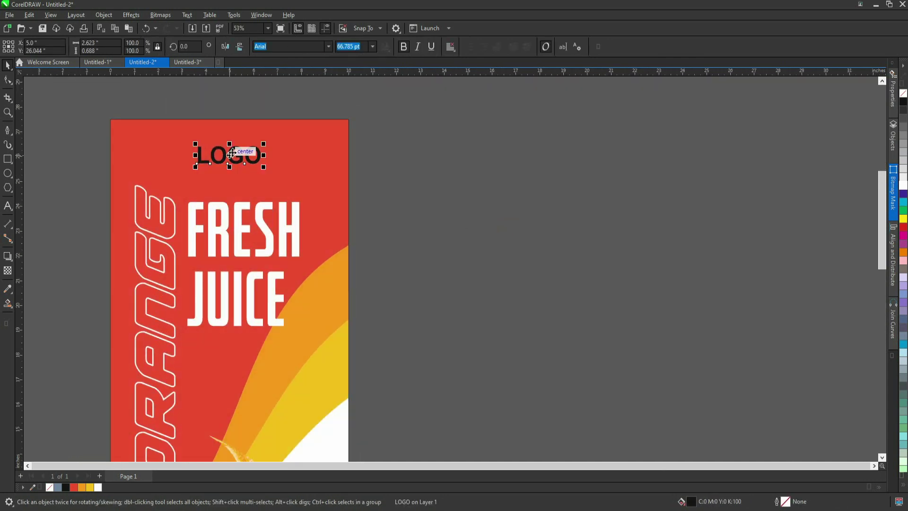
Draw a large circle around LOGO overlapping the banner's top edge and centre it horizontally on the banner
left_click(8, 160)
mouse_move(171, 100)
left_mouse_down()
mouse_move(290, 188)
mouse_move(314, 194)
mouse_move(281, 120)
left_mouse_up()
key("space")
left_click(333, 166, "shift")
key("c")
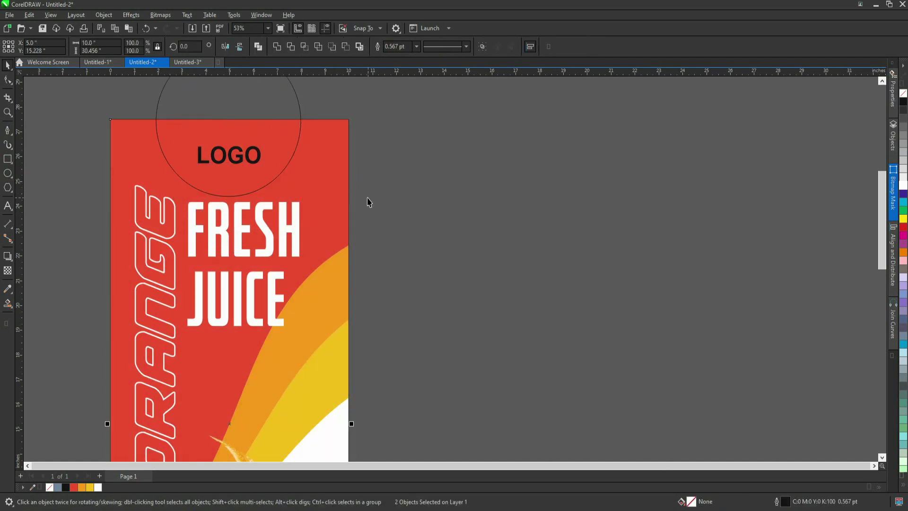
Move LOGO aside beside the banner, fill the circle's overlap with the banner as a new shape using Smart Fill, and delete the original circle
left_click(437, 219)
left_click_drag(284, 151, 434, 165)
left_click(9, 304)
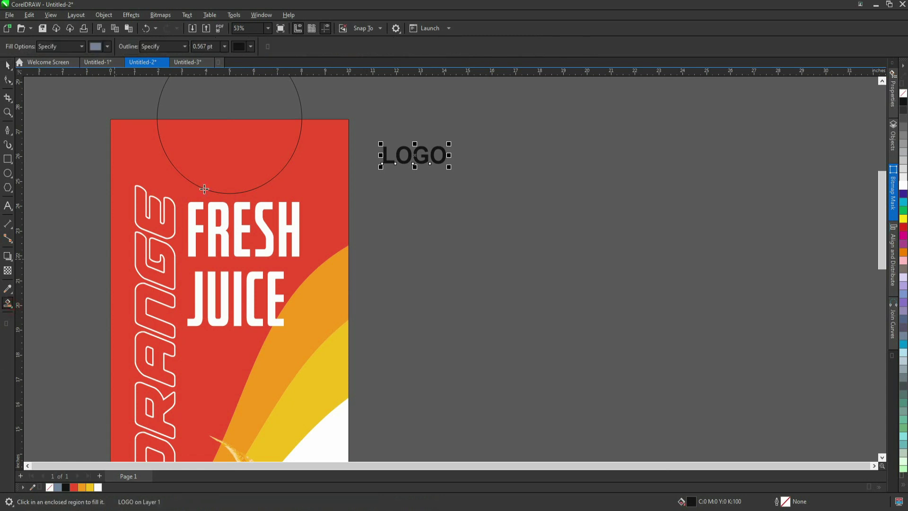
left_click(227, 168)
scroll(404, 197, "down", 1)
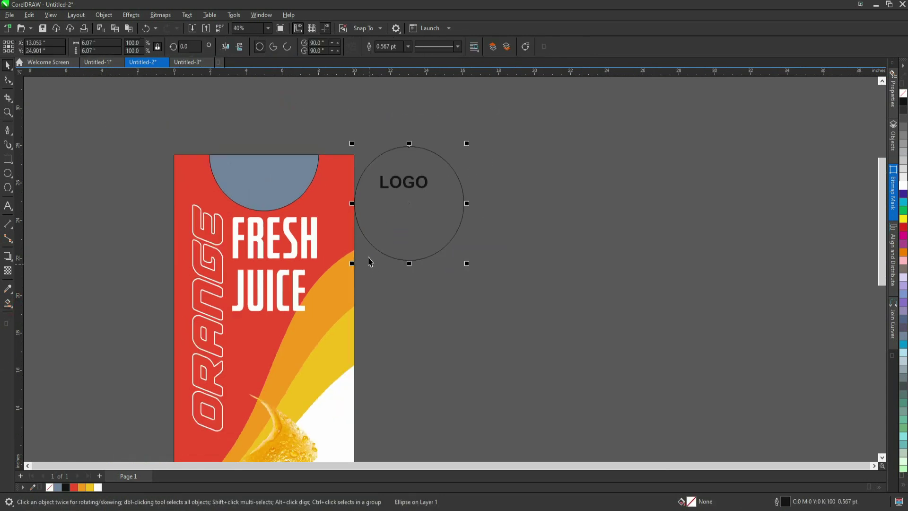
key("Delete")
Fill the half-circle shape at the banner's upper edge with white and remove its outline
left_click(290, 196)
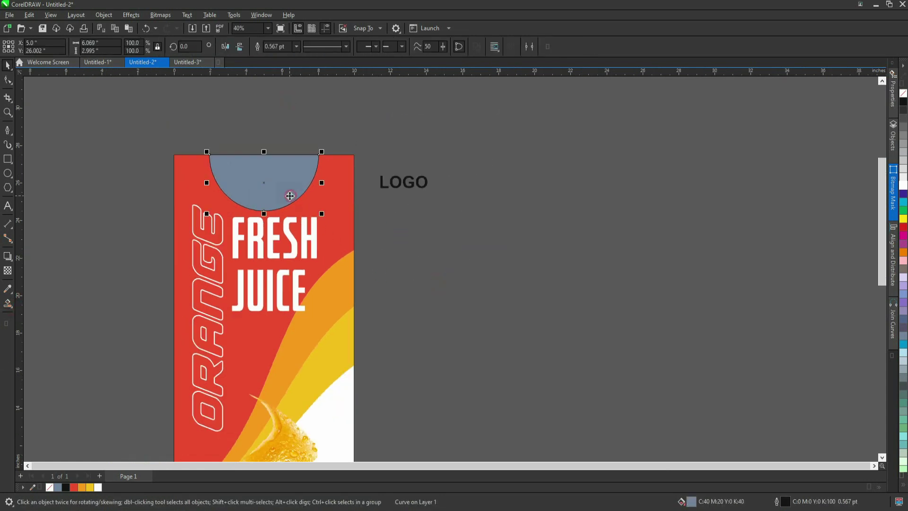
left_click(894, 189)
left_click(904, 185)
left_click(883, 63)
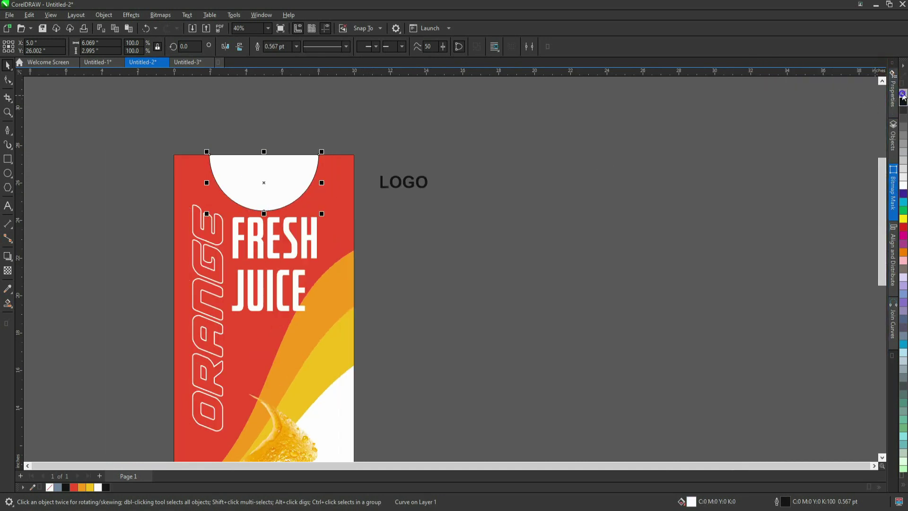
left_click(538, 155)
Move LOGO back onto the white half circle, in front of it and horizontally centred
left_click_drag(413, 186, 272, 183)
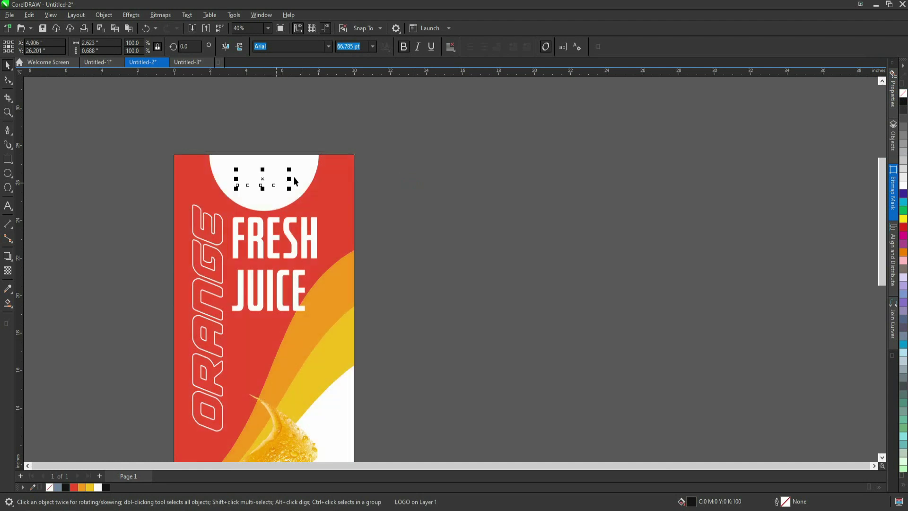
left_click(294, 177, "shift")
left_click(390, 130)
Move ORANGE and FRESH JUICE together straight down slightly to about Y 18.4 inches, clear of the white half circle
left_click_drag(337, 160, 189, 200)
scroll(230, 278, "down", 1)
left_click_drag(379, 219, 171, 405)
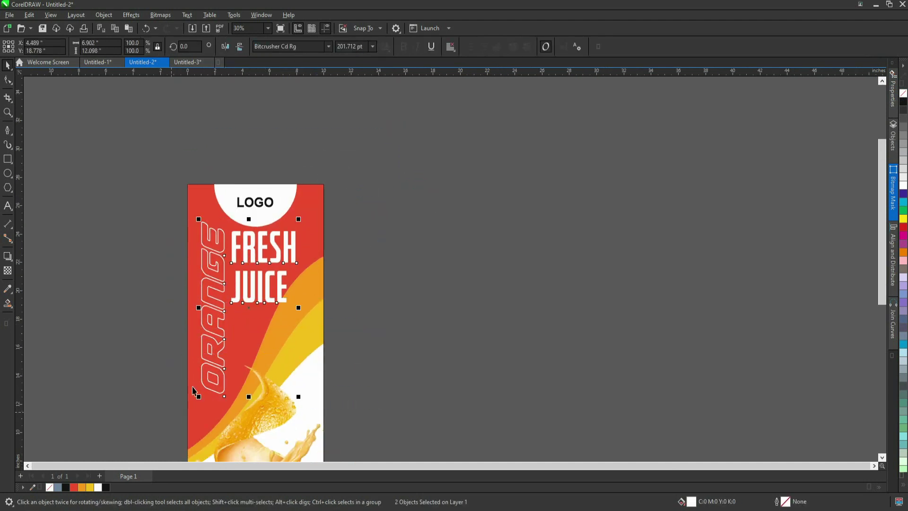
key("Down")
key("Down")
key("Down")
key("Down")
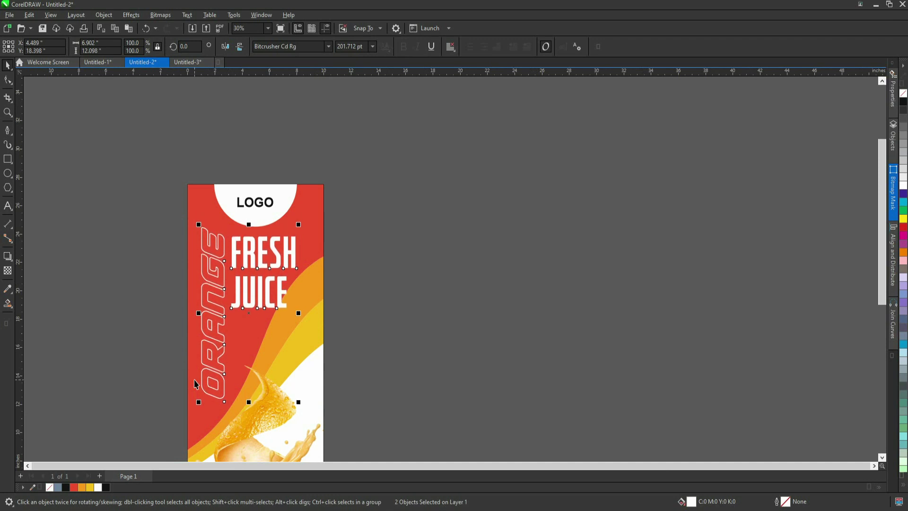
left_click(407, 276)
scroll(283, 213, "down", 2)
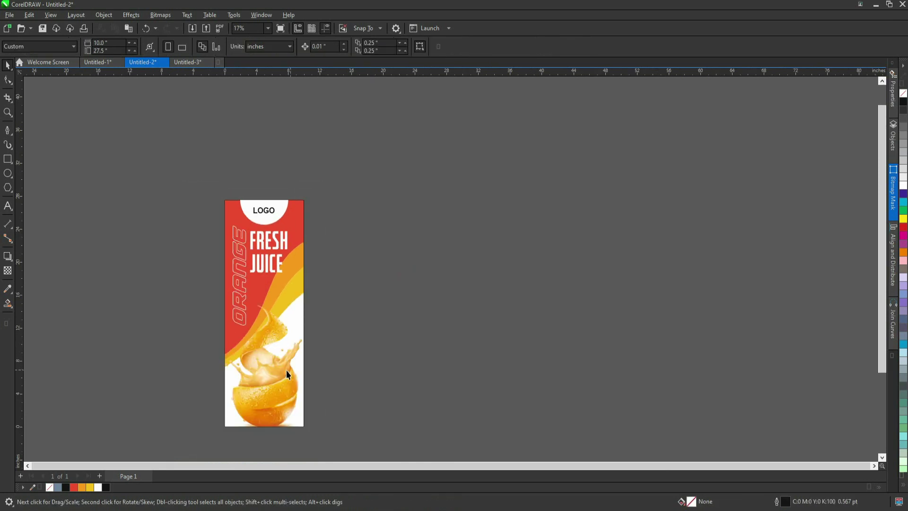
Add a Multiply drop shadow at 50 opacity to FRESH JUICE, offset about 0.03 by -0.05 inches, with feathering set to 6
scroll(286, 370, "up", 1)
scroll(259, 238, "up", 1)
scroll(261, 240, "up", 3)
left_click(260, 240)
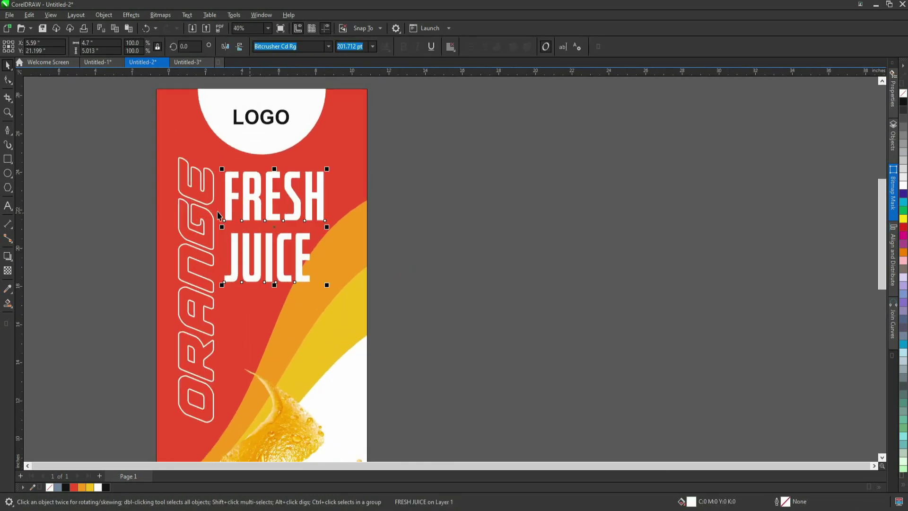
left_click(7, 259)
scroll(284, 240, "up", 2)
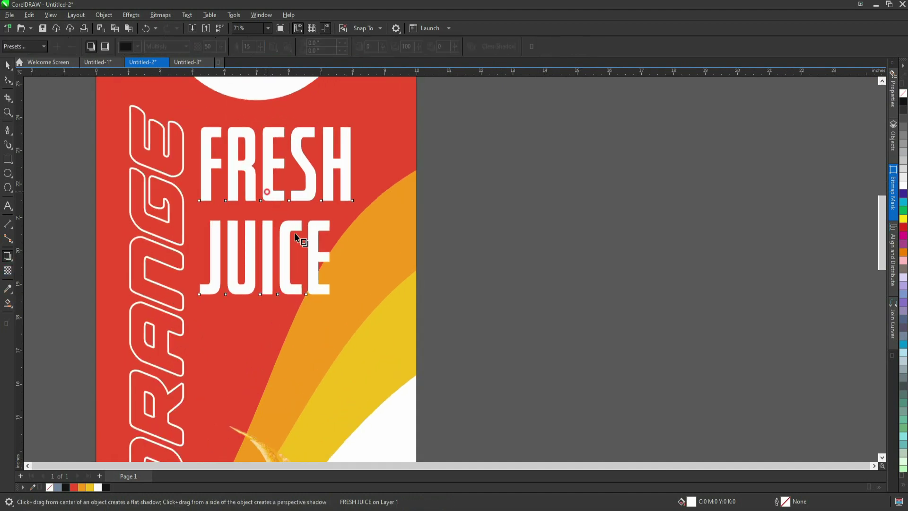
left_click_drag(275, 211, 312, 279)
scroll(324, 293, "up", 5)
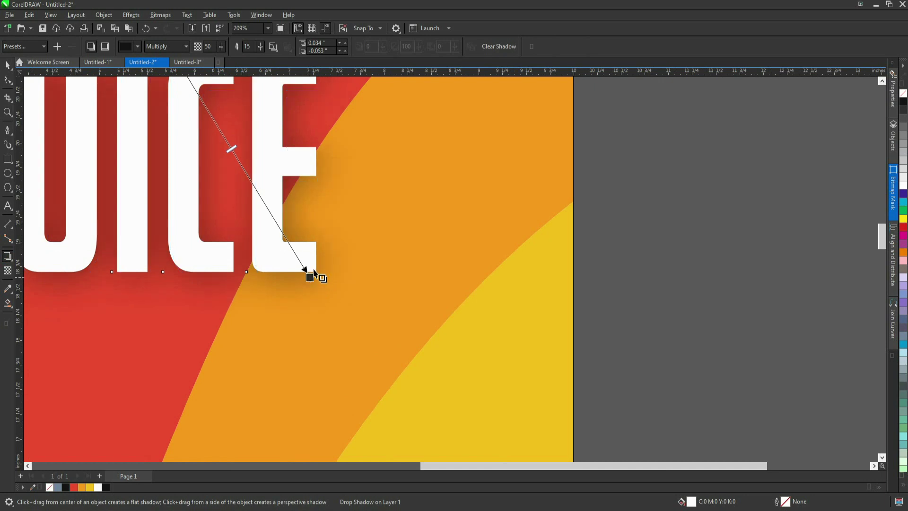
scroll(313, 280, "down", 5)
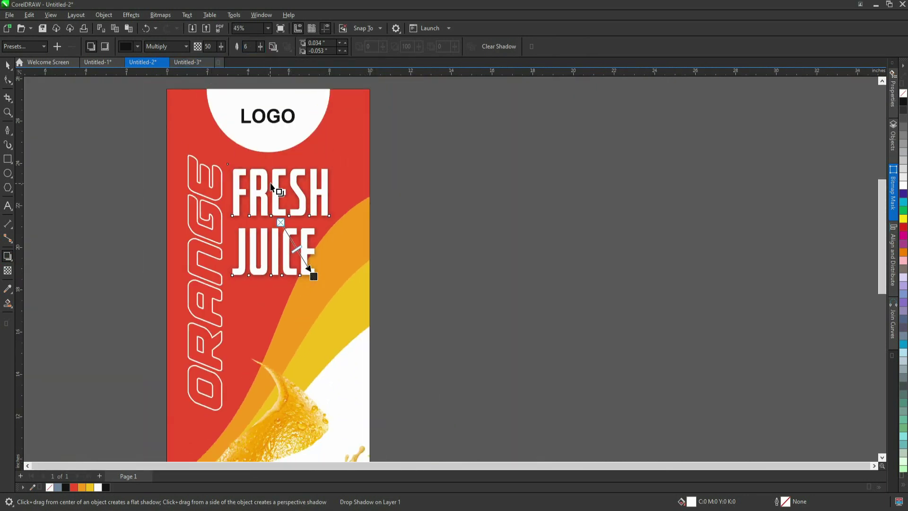
left_click(413, 236)
key("space")
Add a flat Multiply drop shadow to the vertical ORANGE text, offset slightly down and to the right, with 50 opacity and 15 feathering
scroll(350, 223, "down", 3)
left_click_drag(154, 142, 365, 426)
left_click(239, 259)
scroll(242, 259, "up", 3)
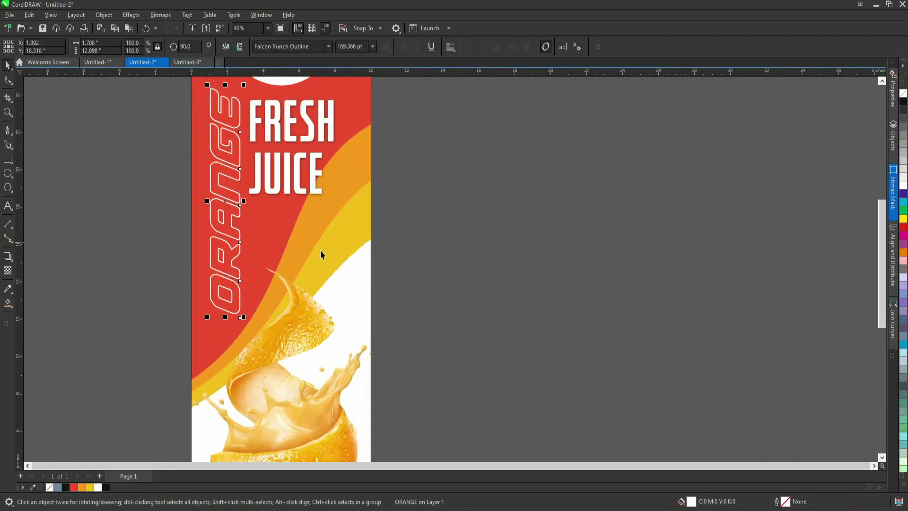
key("space")
left_click_drag(210, 201, 245, 201)
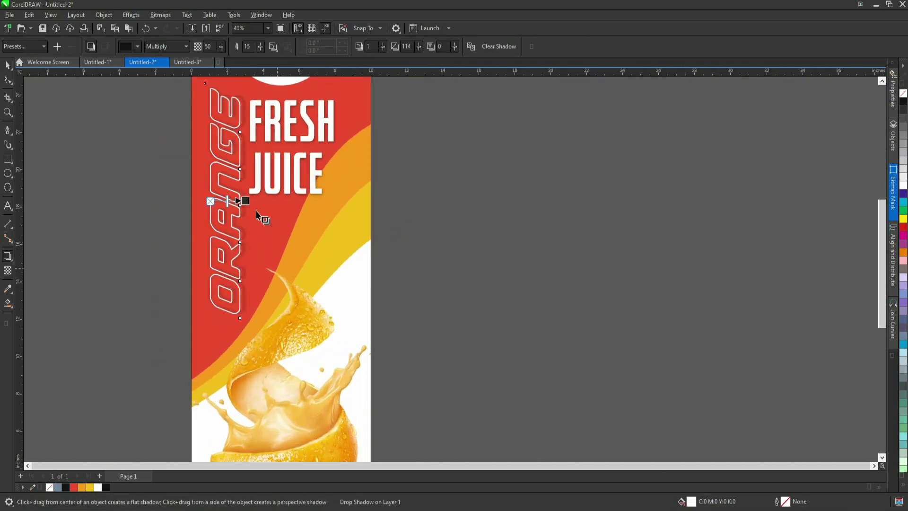
scroll(251, 205, "up", 3)
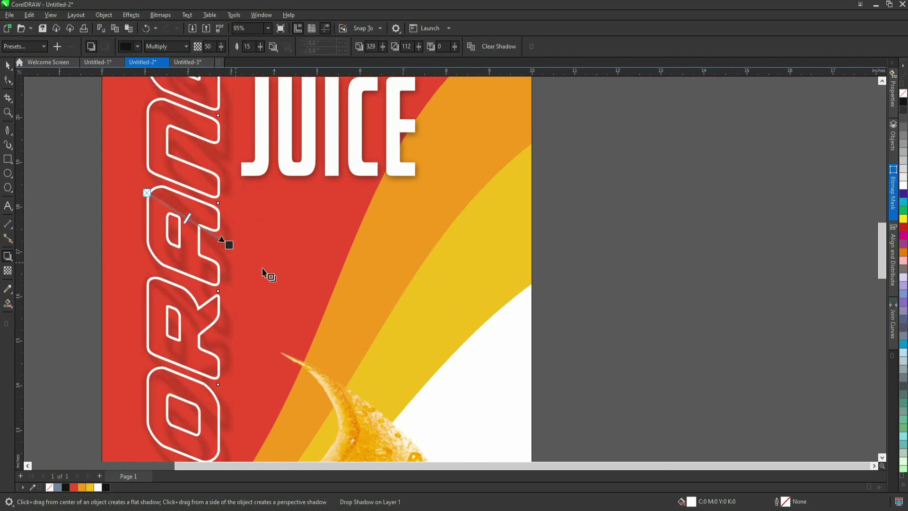
scroll(227, 241, "down", 2)
left_click_drag(216, 244, 233, 271)
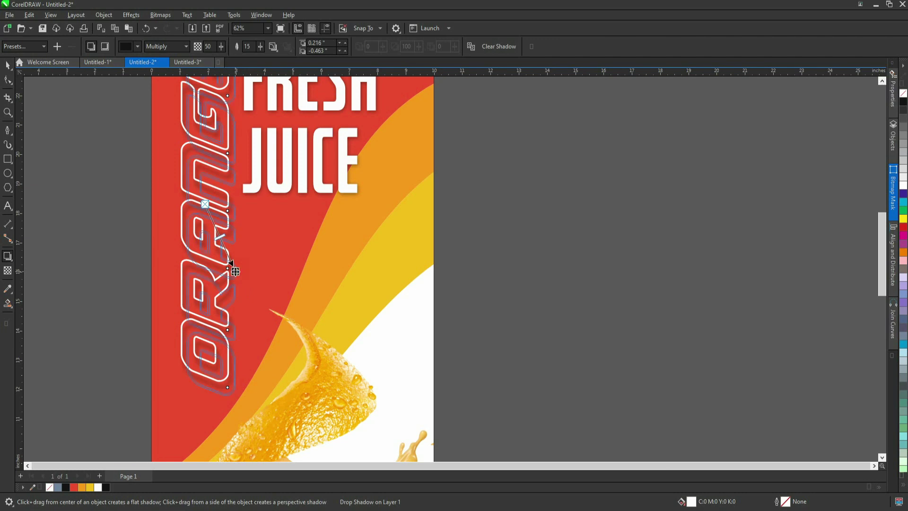
scroll(235, 271, "up", 3)
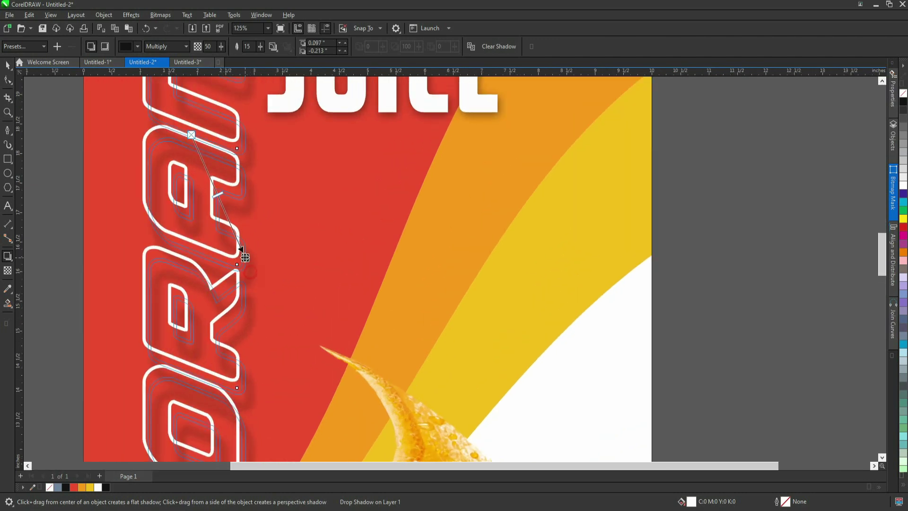
key("space")
scroll(240, 254, "down", 8)
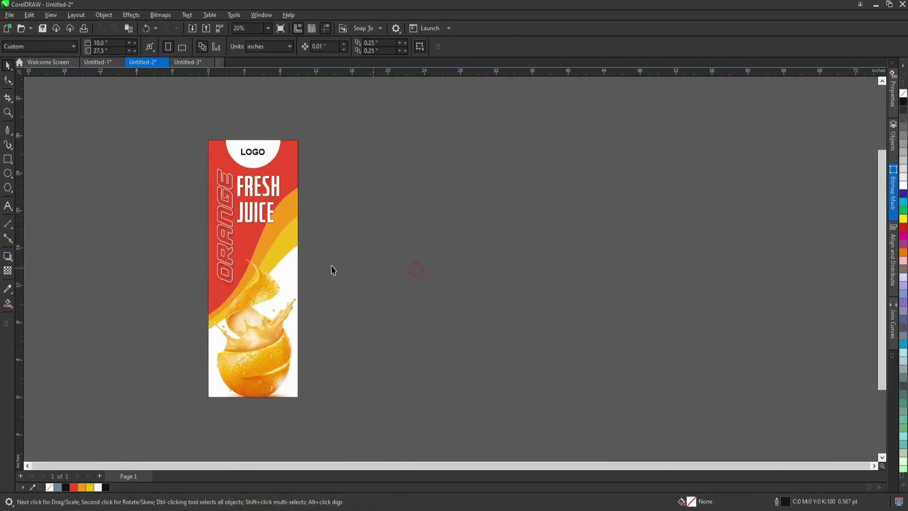
Remove the outline from the banner's 10 by 27.5 inch background rectangle
left_click(292, 258)
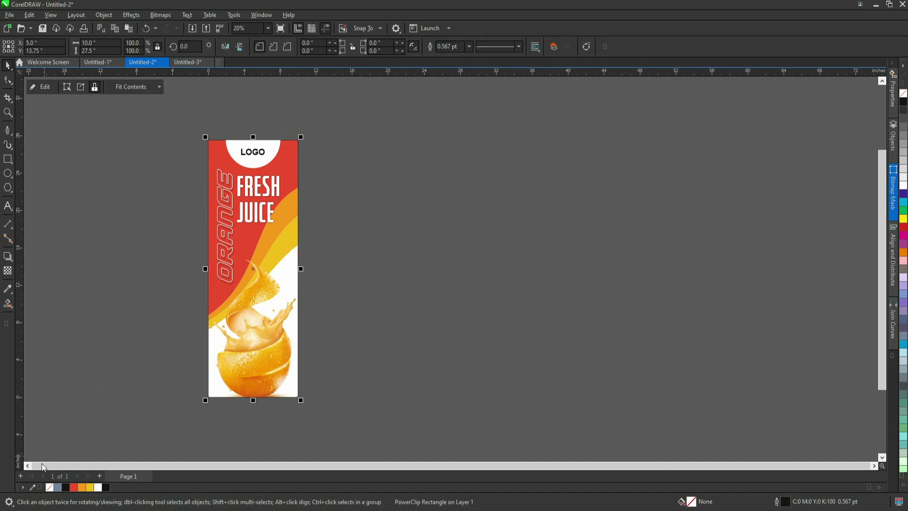
left_click(102, 362)
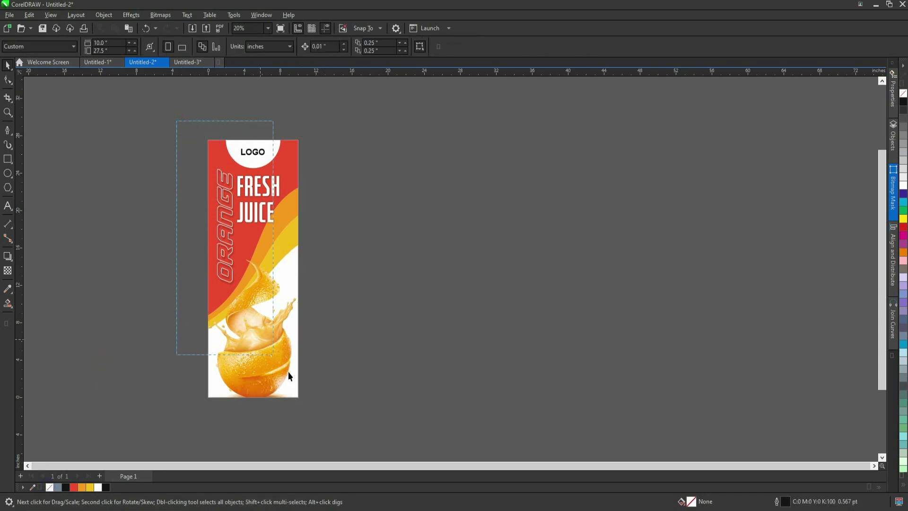
Export all banner objects to the Desktop as Untitled-2.jpg in RGB Color (24-bit) at a resolution of 300
left_click_drag(290, 376, 327, 414)
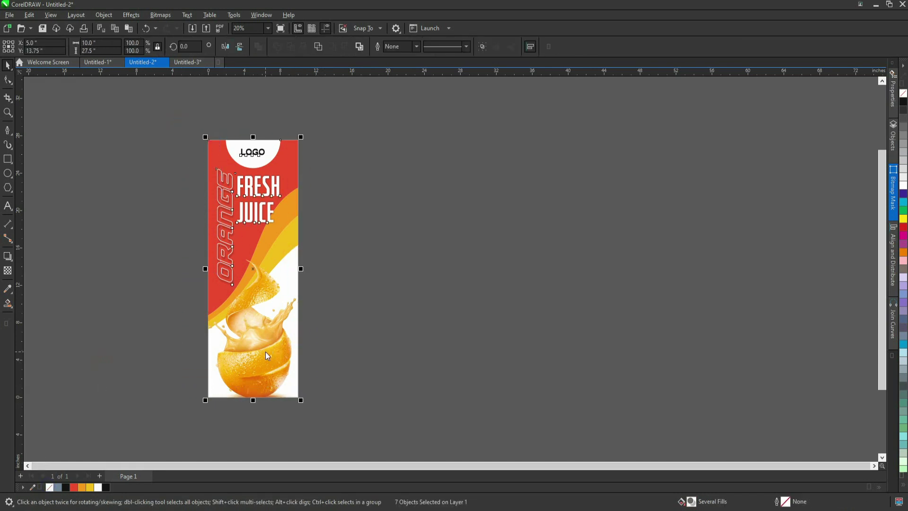
key("ctrl+e")
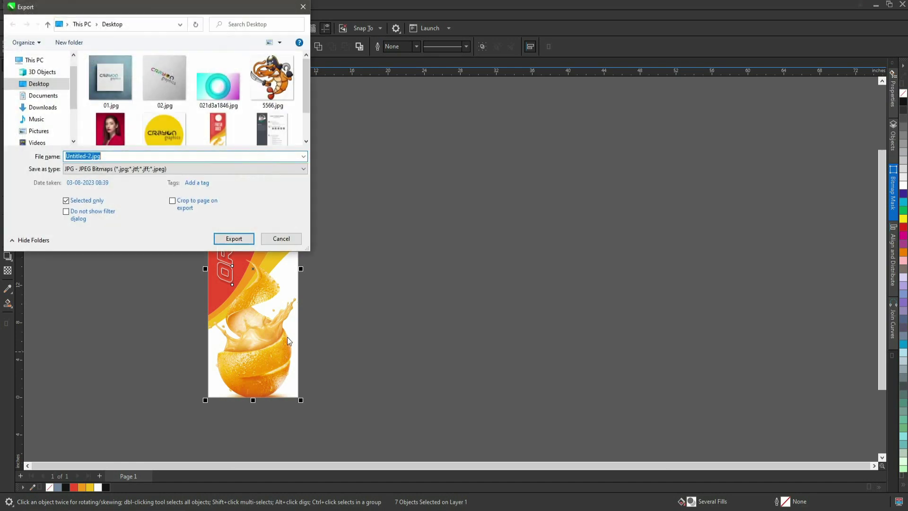
left_click(233, 238)
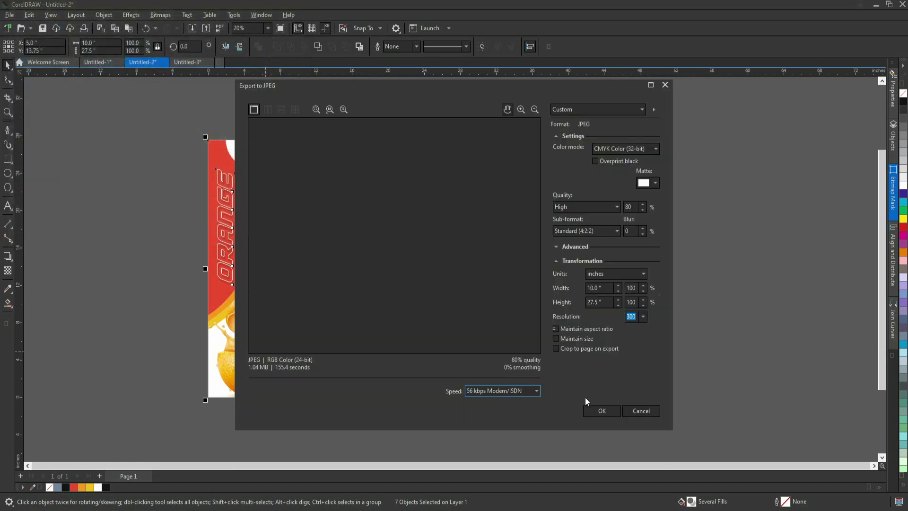
left_click(614, 151)
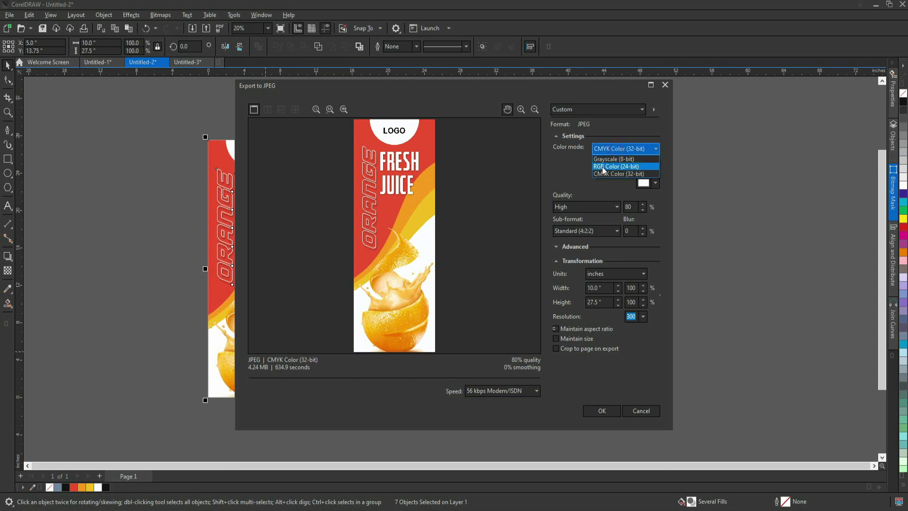
left_click(615, 166)
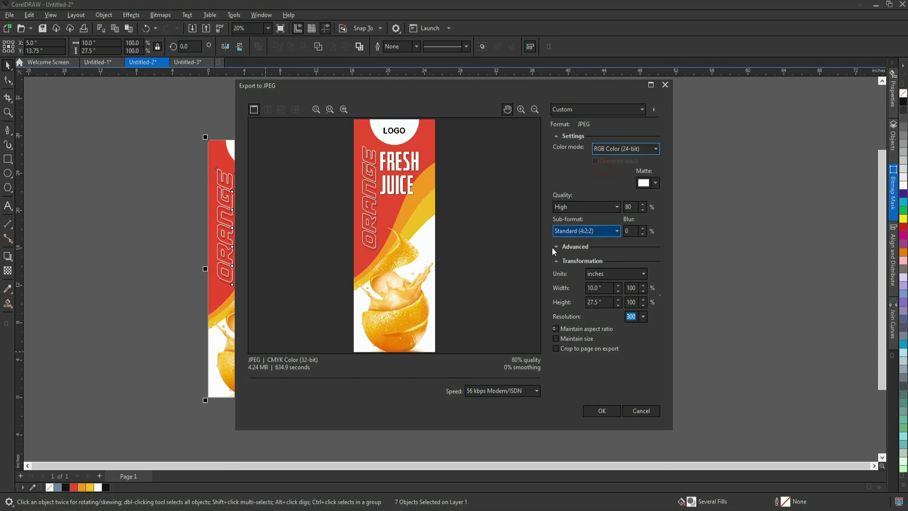
left_click(599, 412)
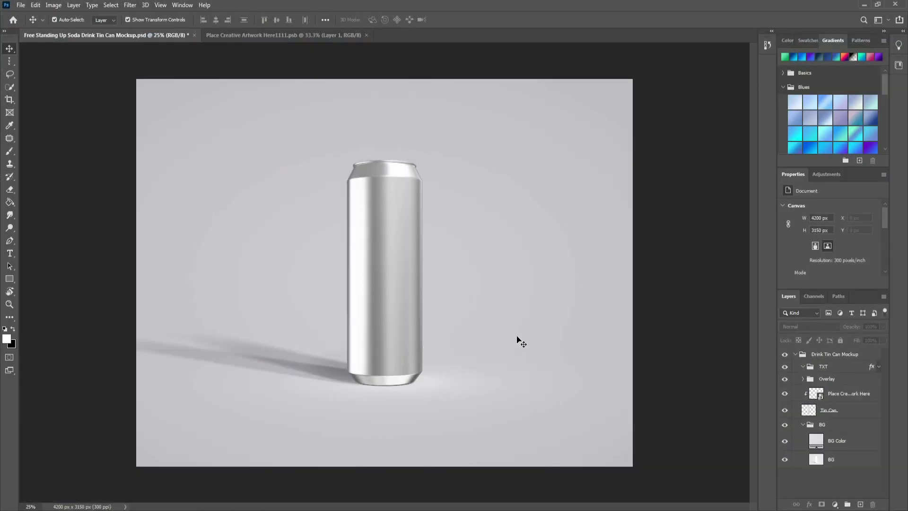
Switch to Photoshop, place Untitled-2.jpg in the soda can mockup's artwork smart object, save it, and return to the mockup document
double_click(822, 396)
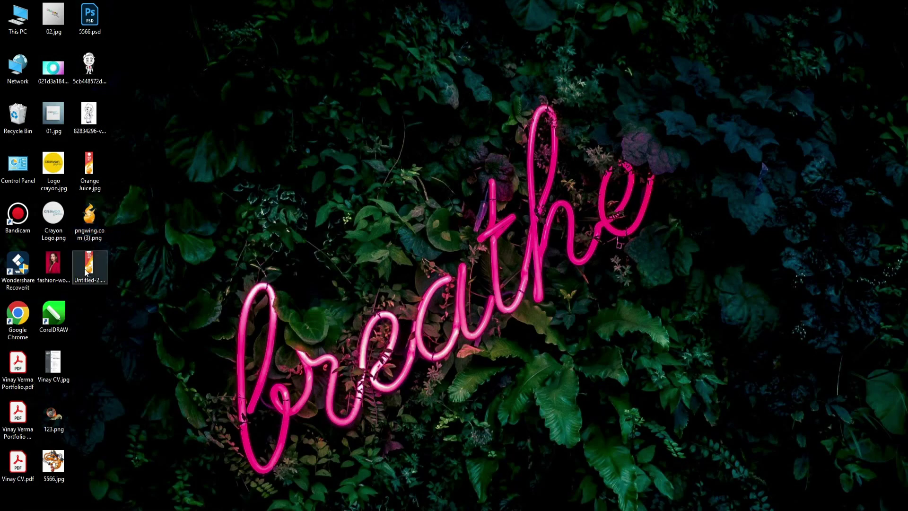
left_click_drag(85, 272, 279, 272)
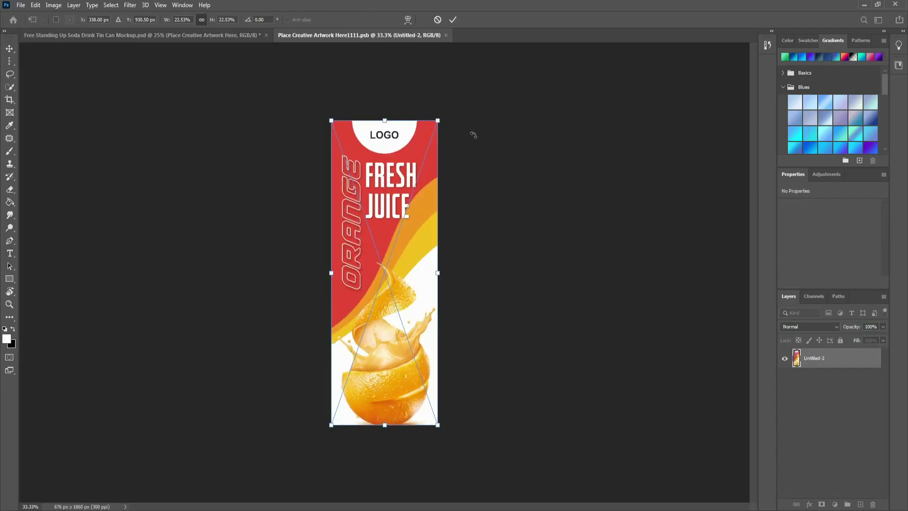
left_click(453, 20)
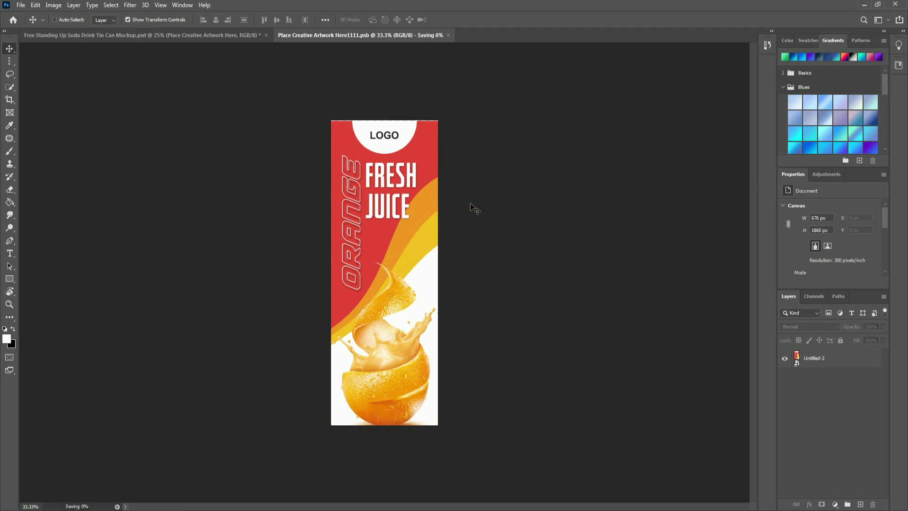
left_click(200, 36)
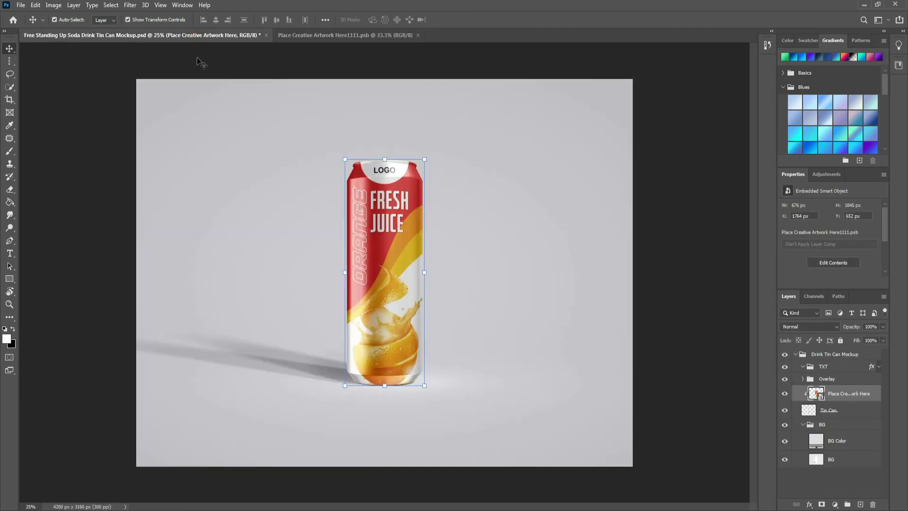
left_click(680, 309)
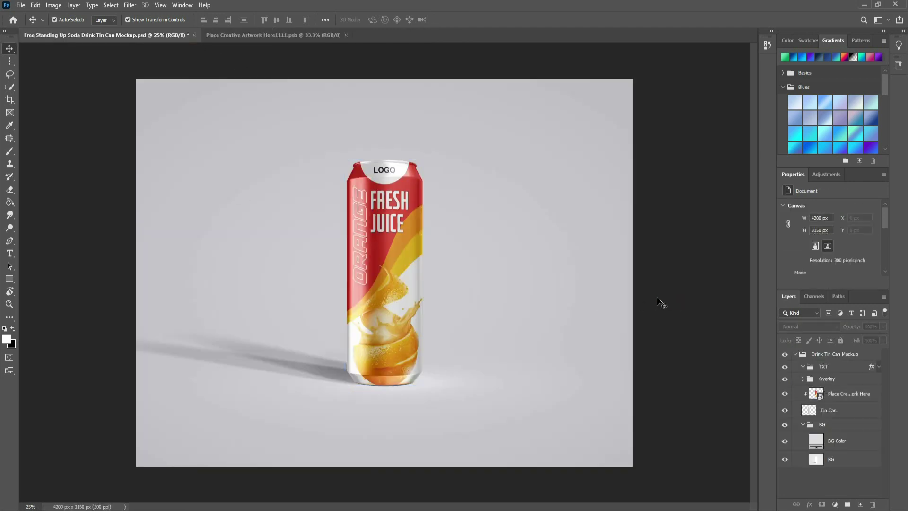